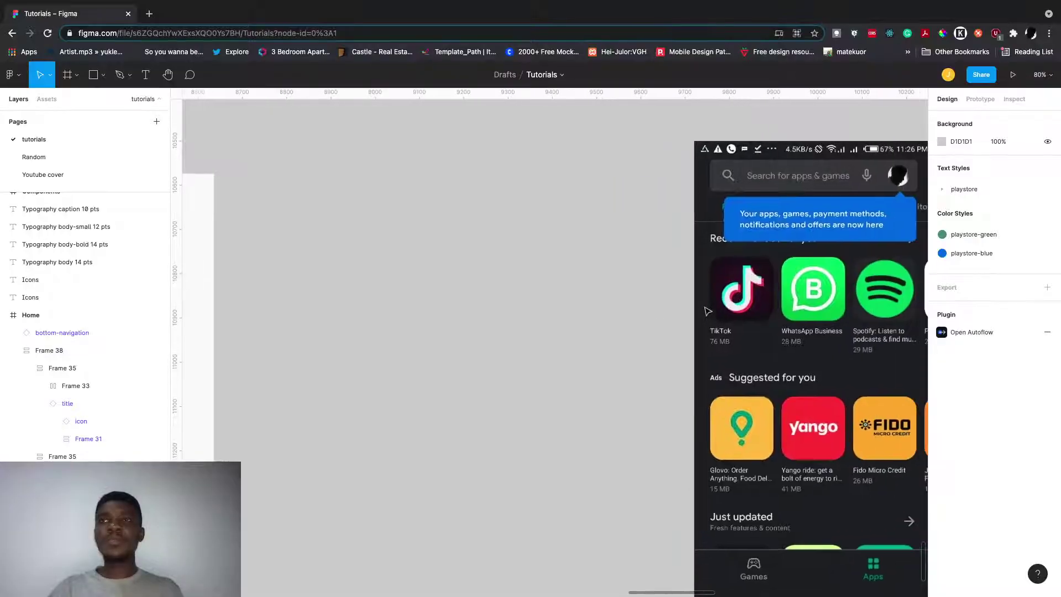
Step: Scroll the canvas to the Product Tour heading above the Play Store screenshot
scroll(707, 310, "right", 5)
scroll(707, 310, "right", 1)
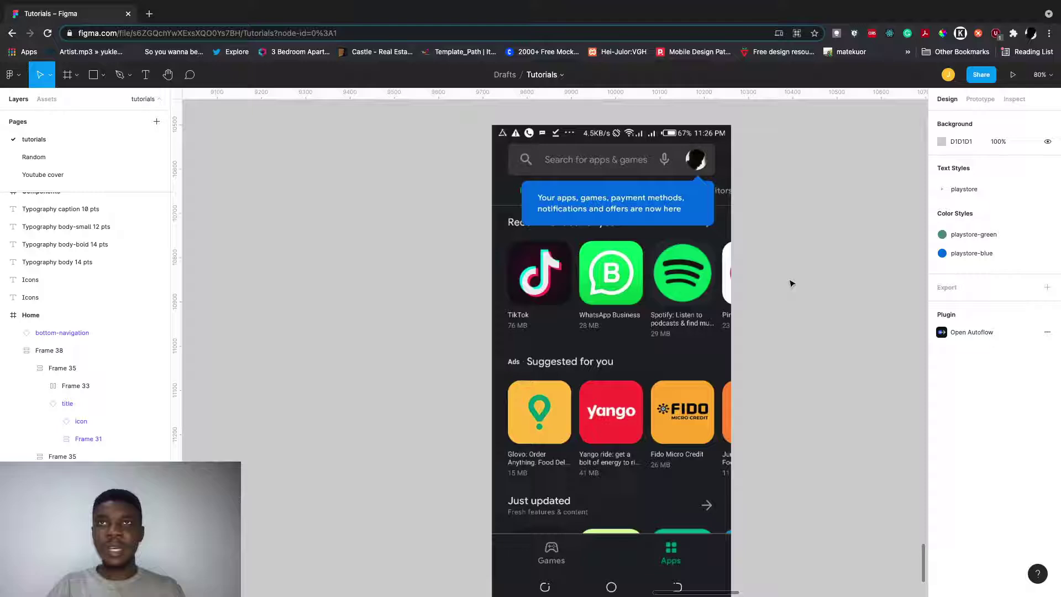
scroll(791, 283, "down", 1)
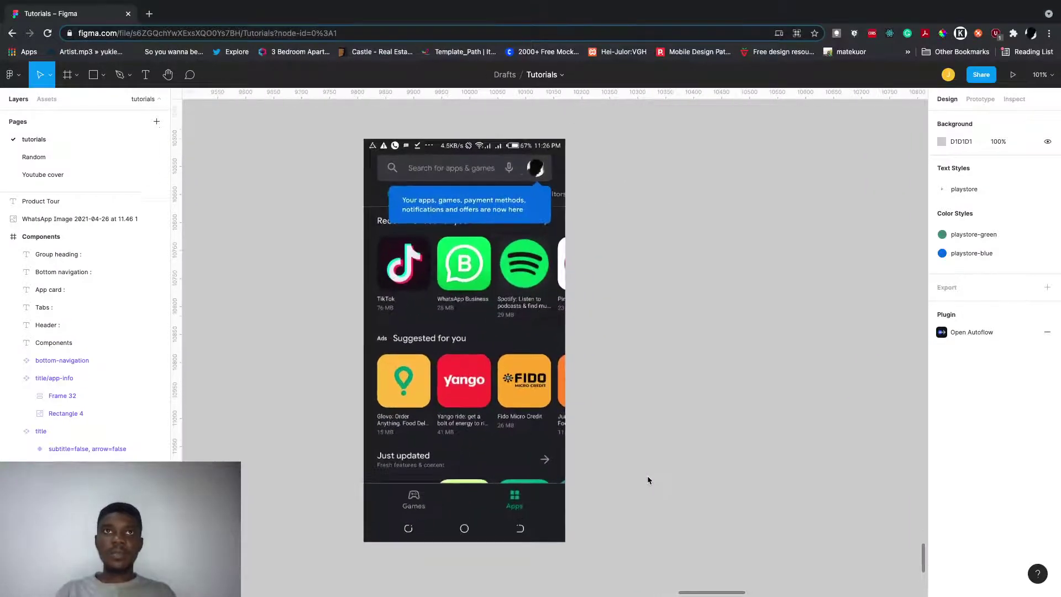
Step: Select the Play Store screenshot, then deselect it to clear the canvas
left_click_drag(481, 223, 475, 243)
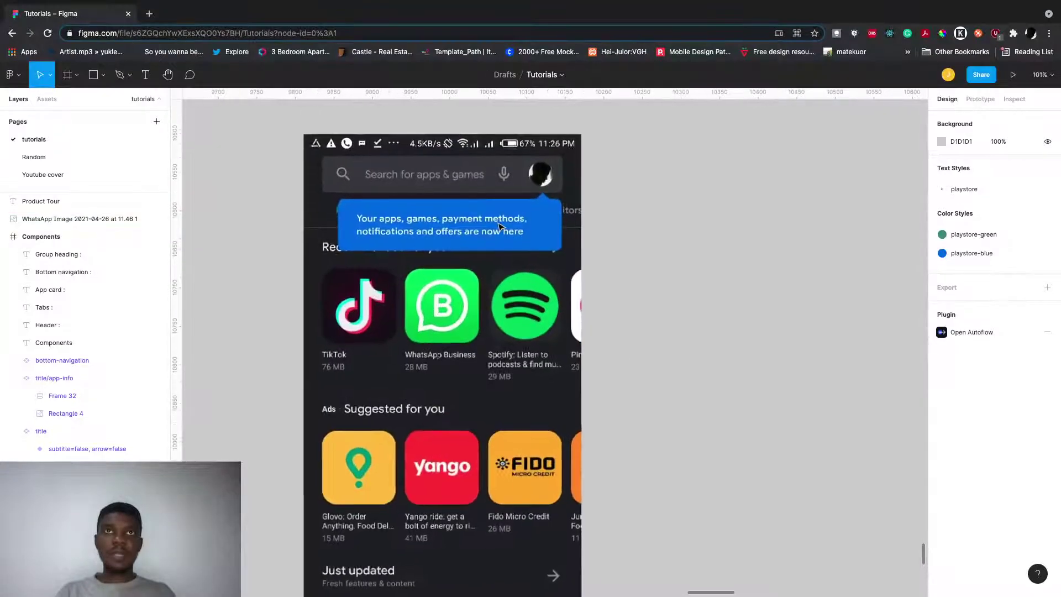
left_click(499, 227)
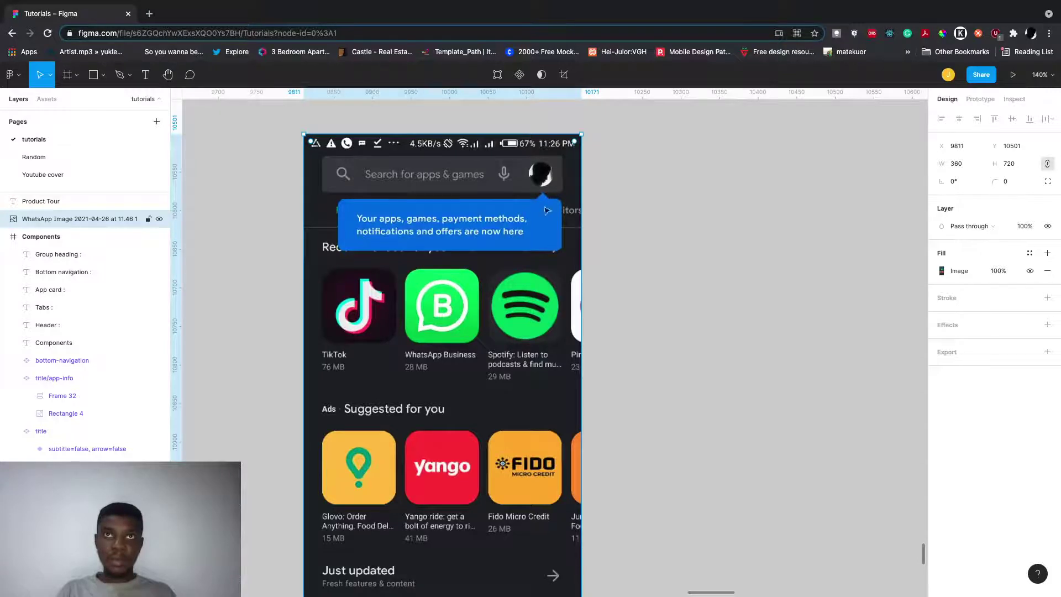
scroll(651, 236, "right", 4)
left_click(651, 237)
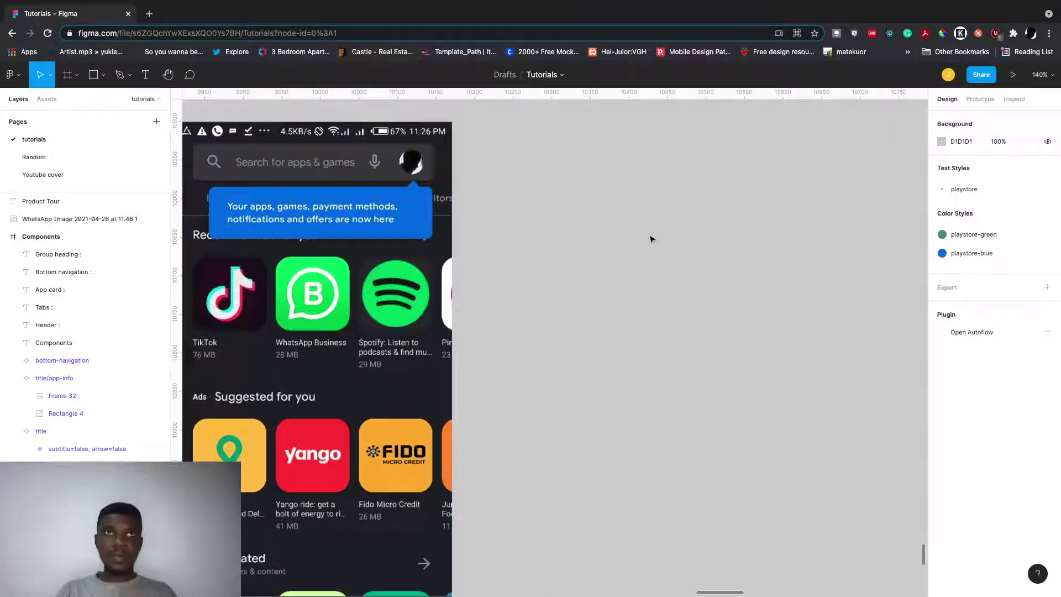
Step: Beside the screenshot, type 'Your apps, games, payment methods.' and 'notifications and offers are now here' on two lines
key("t")
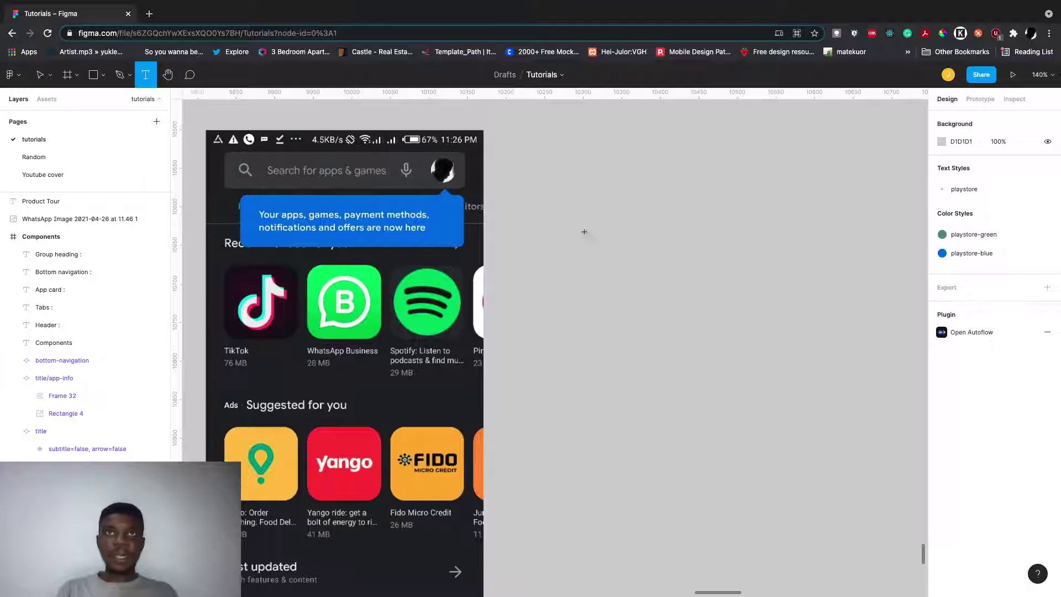
left_click(584, 232)
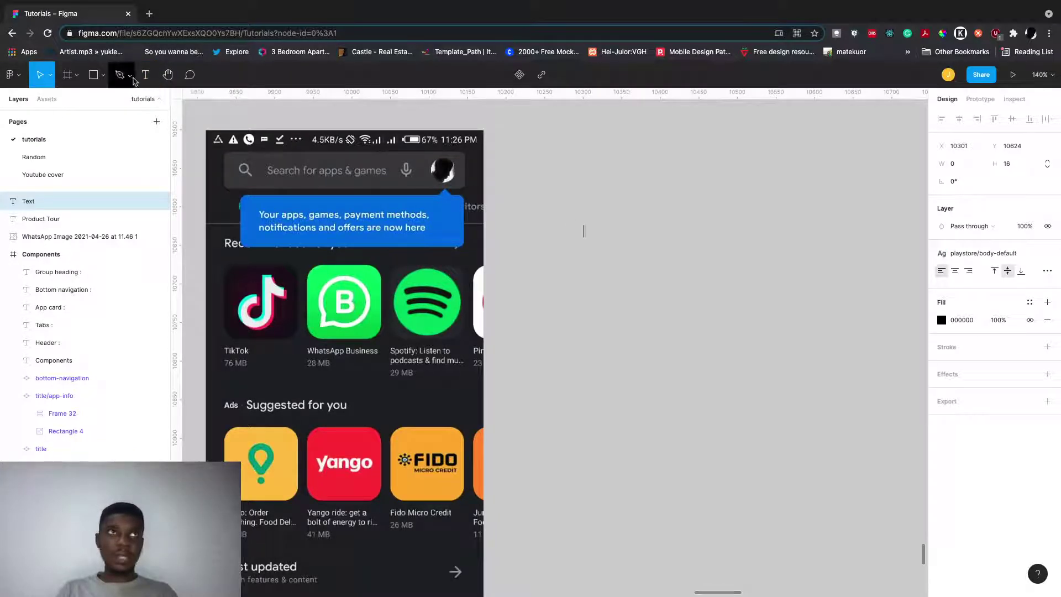
left_click(146, 78)
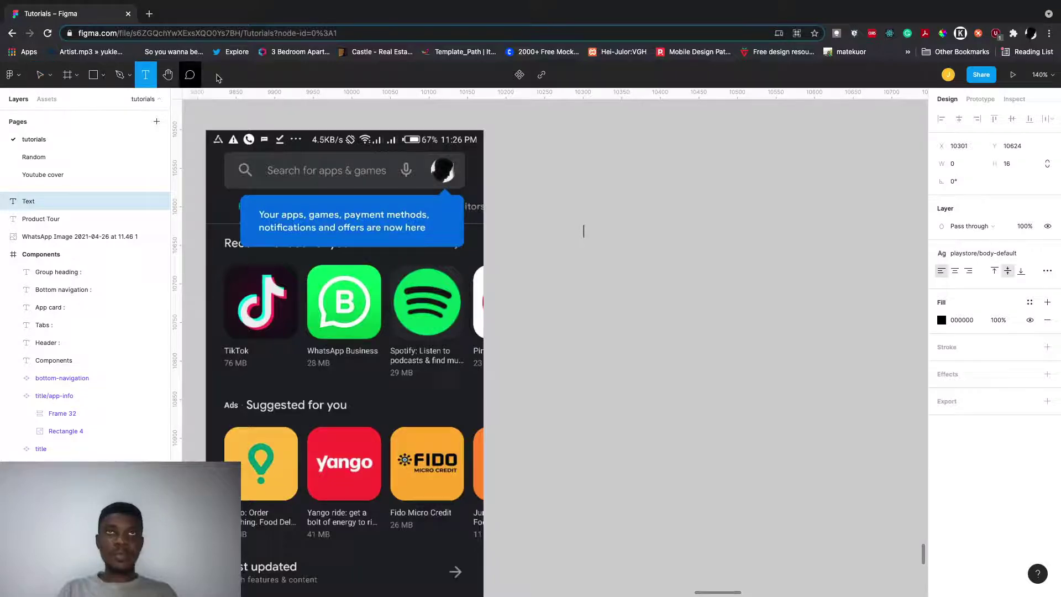
left_click(583, 232)
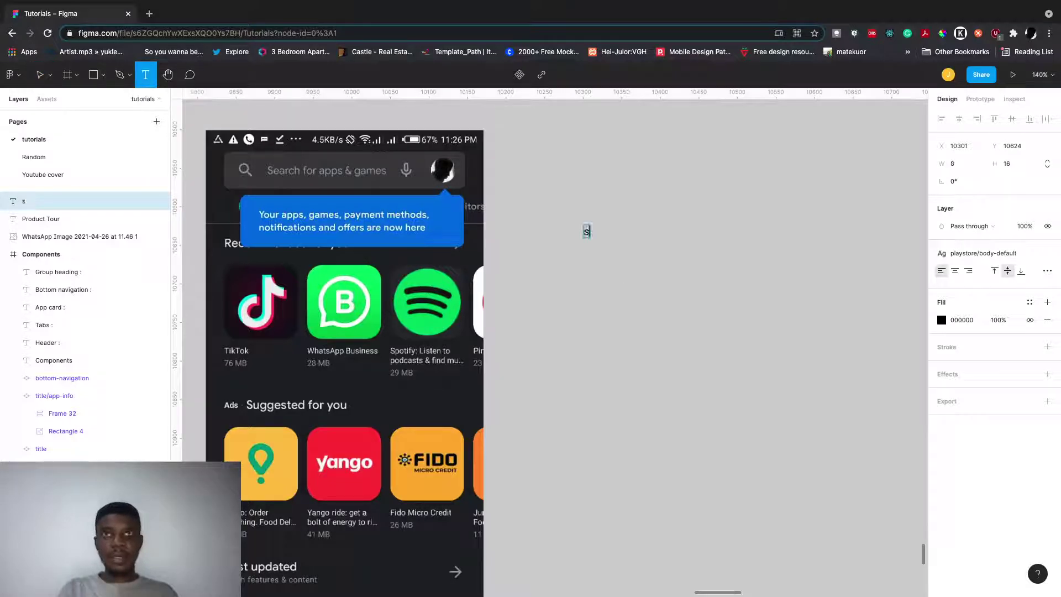
type("Your apps,")
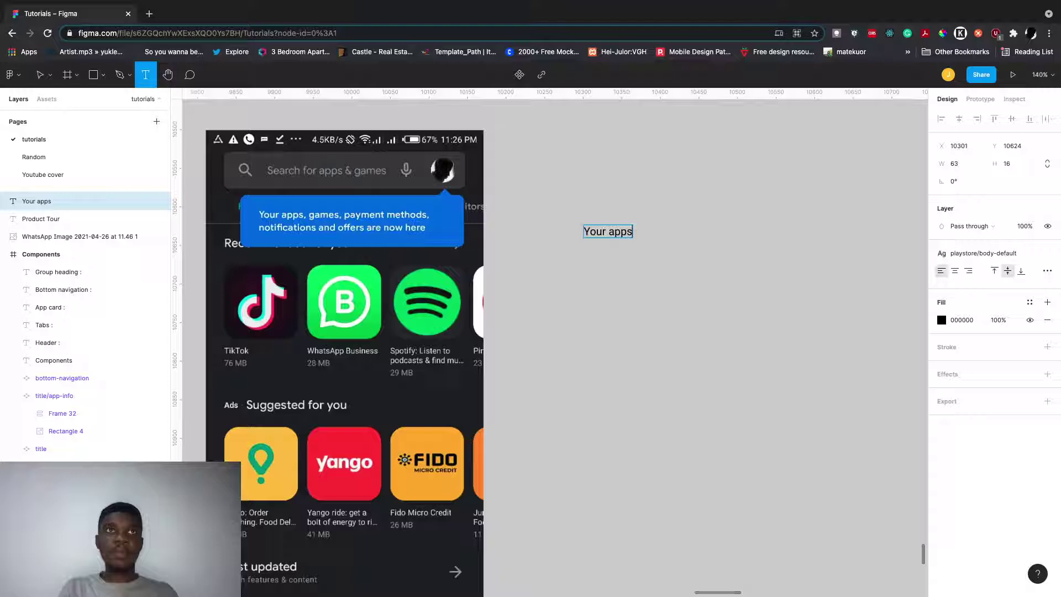
type(" game")
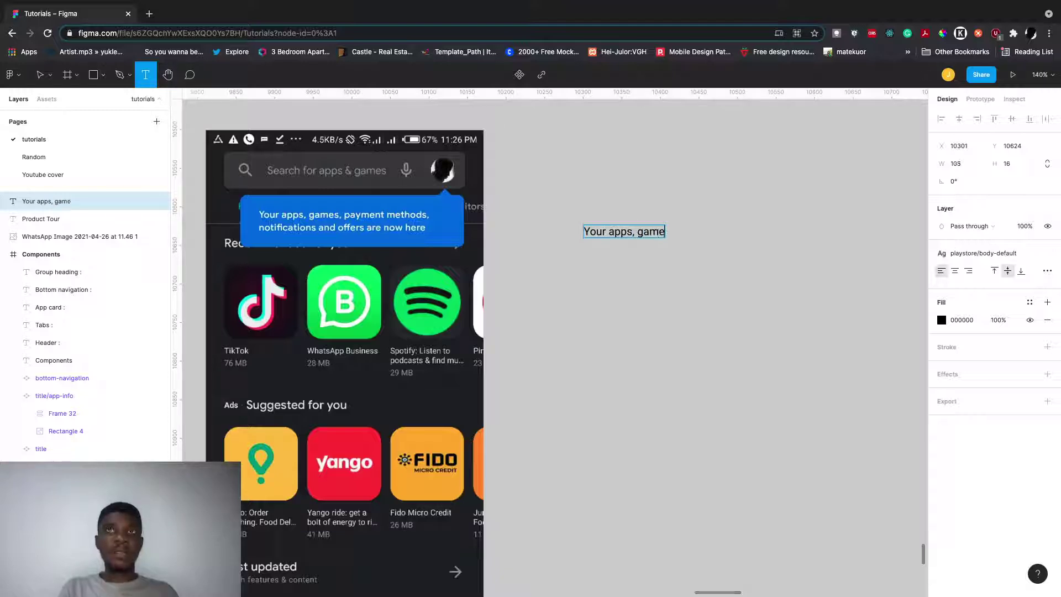
type("s, payments")
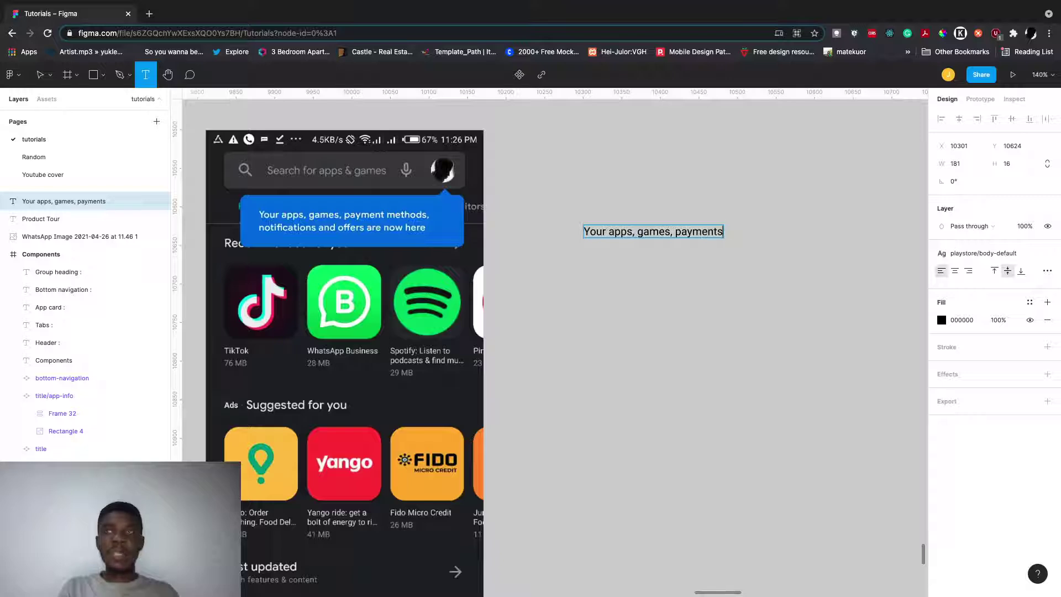
key("BackSpace")
type("methods.")
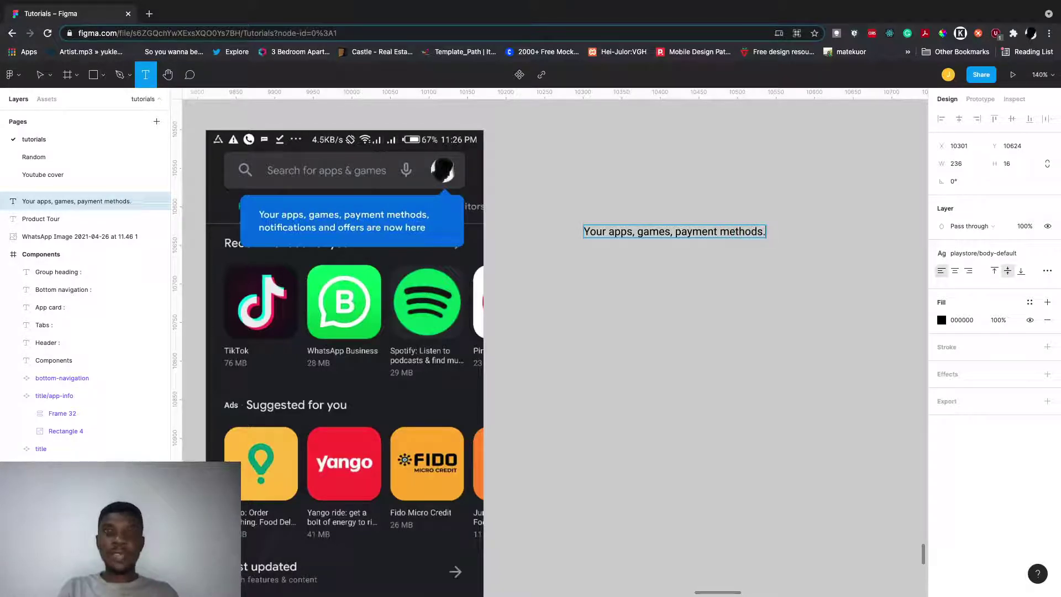
key("Return")
type("noti")
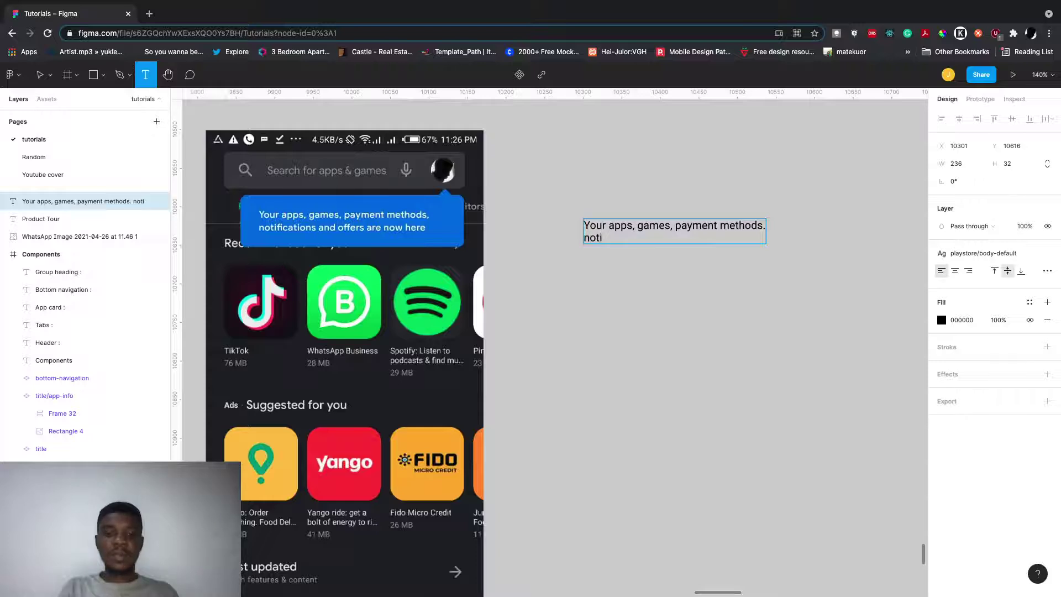
type("fications and o")
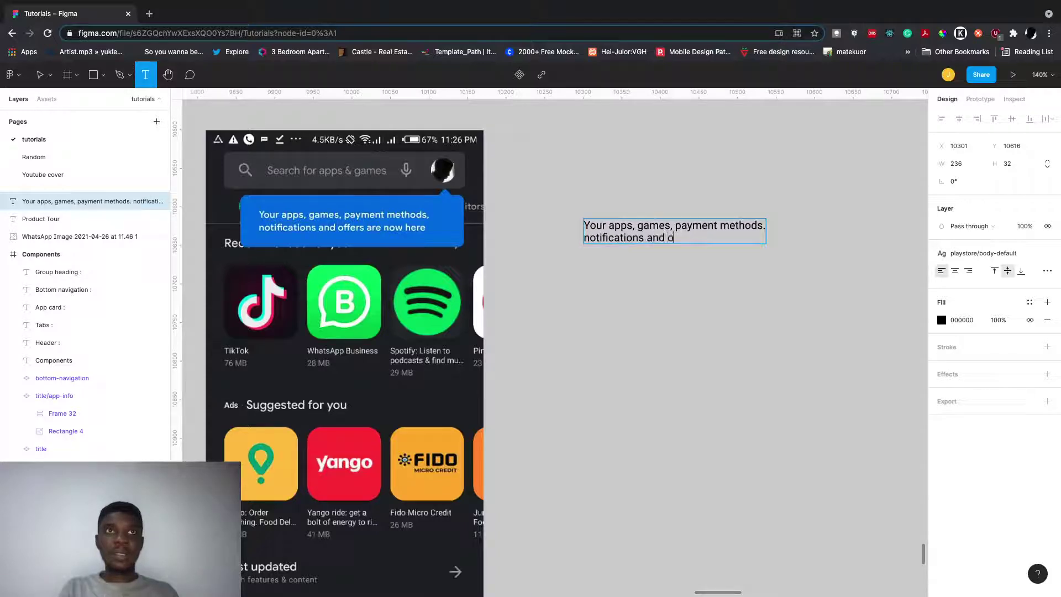
type("ffers are now here")
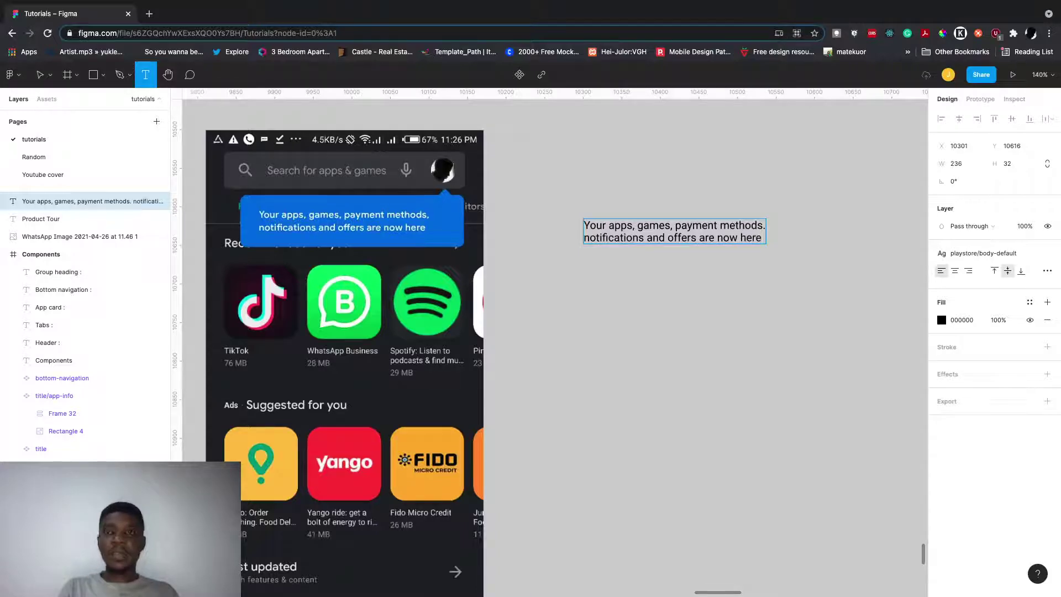
Step: Wrap the tooltip text in an auto-layout frame with padding 16 and spacing 0
left_click(787, 289)
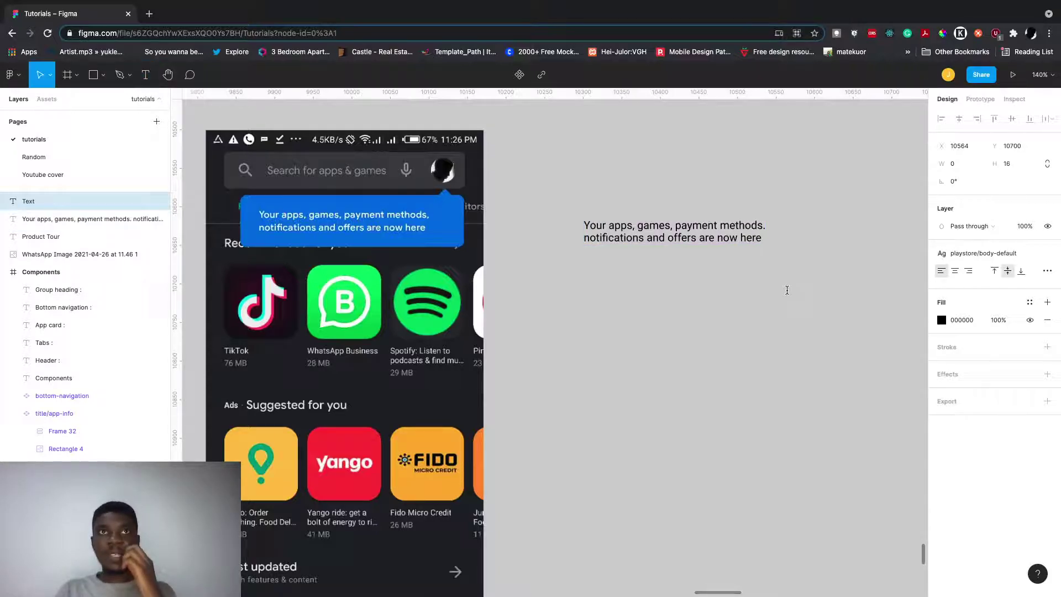
left_click(818, 230)
left_click(701, 239)
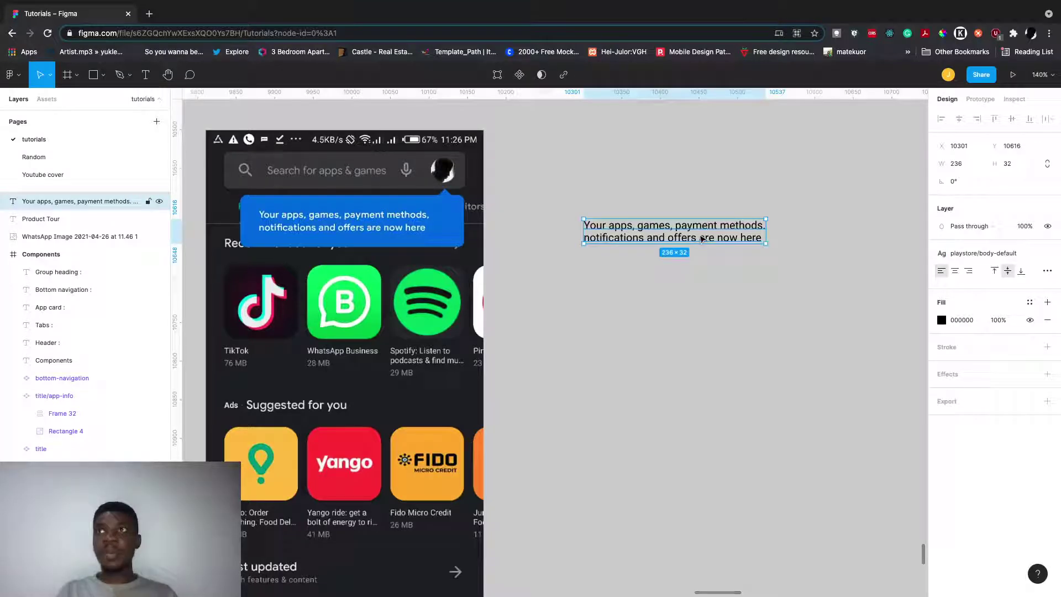
key("shift+a")
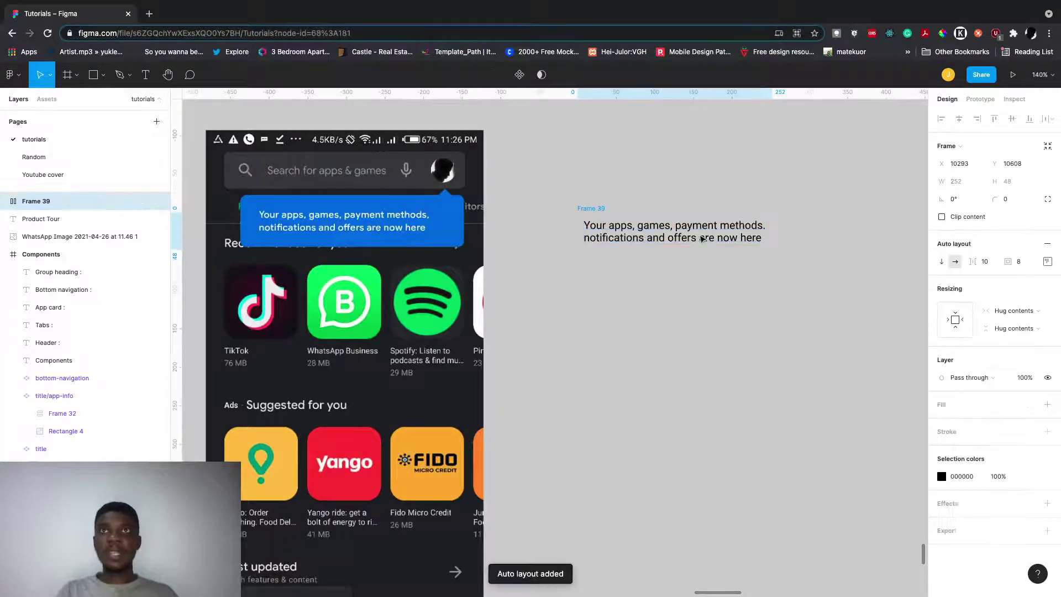
left_click(1022, 263)
type("1")
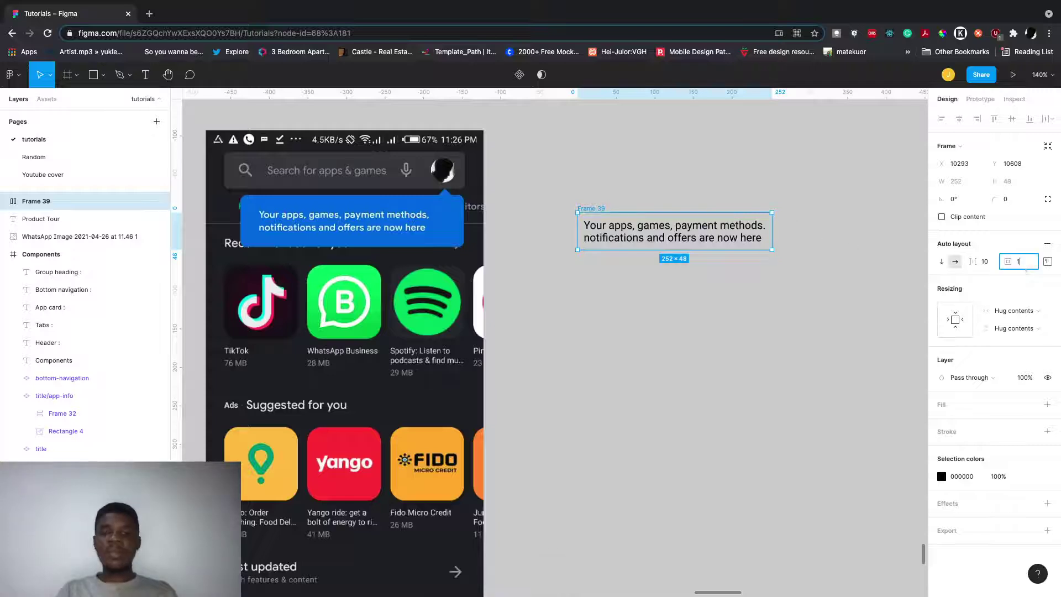
type("6")
key("Return")
left_click(983, 261)
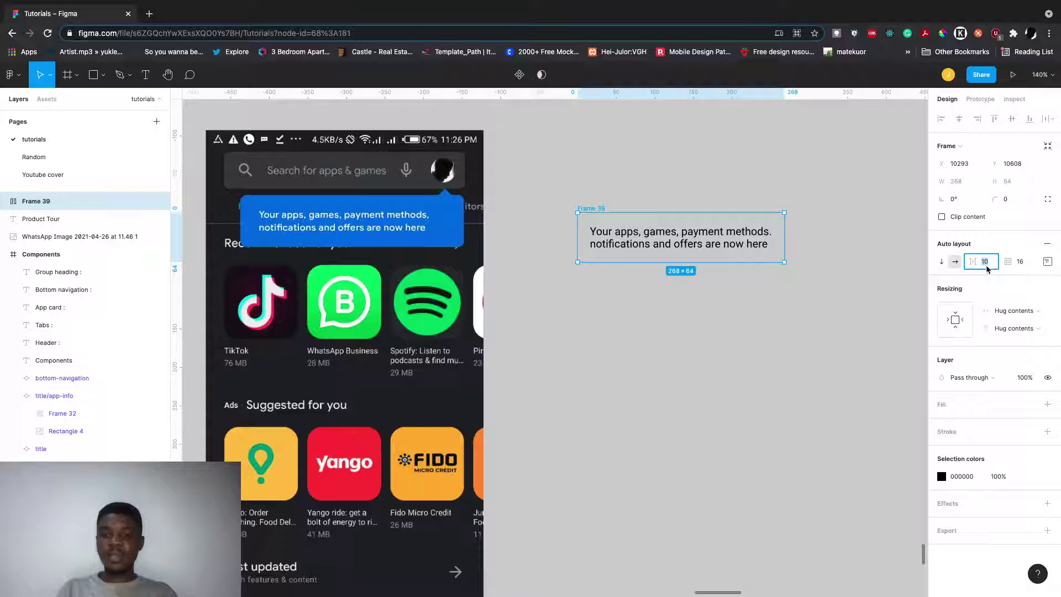
type("0")
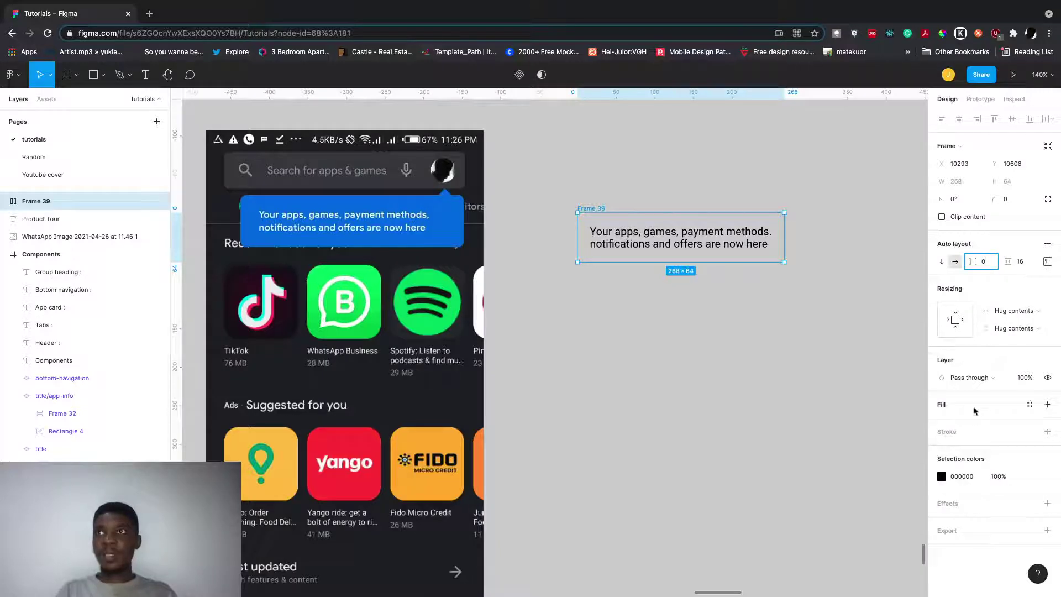
Step: Fill the frame with the playstore-blue colour style
left_click(970, 409)
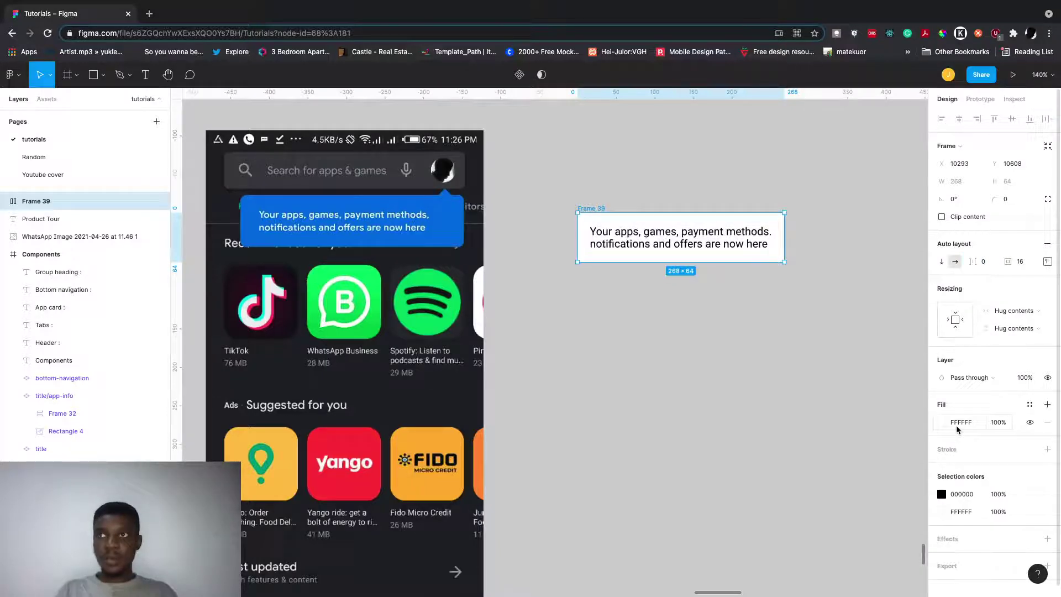
left_click(1029, 404)
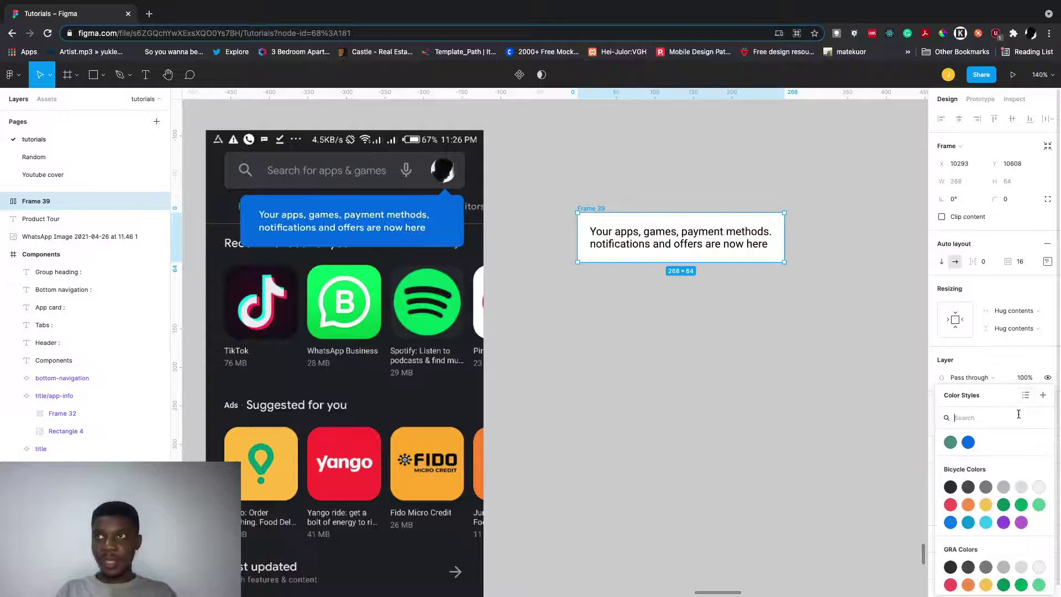
left_click(968, 443)
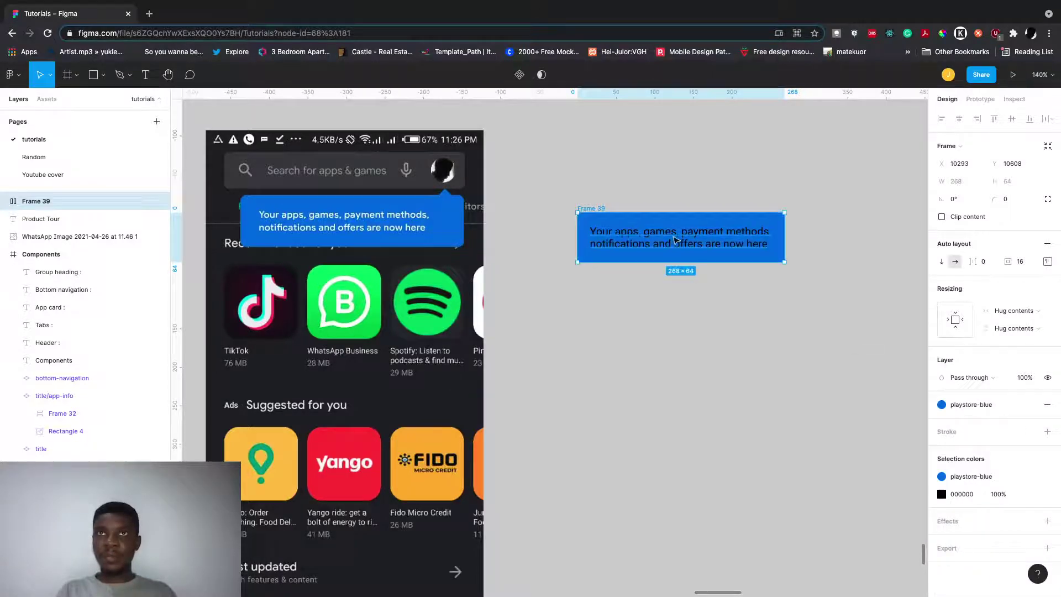
Step: Try white, red, then purple as the tooltip text's fill colour
double_click(697, 245)
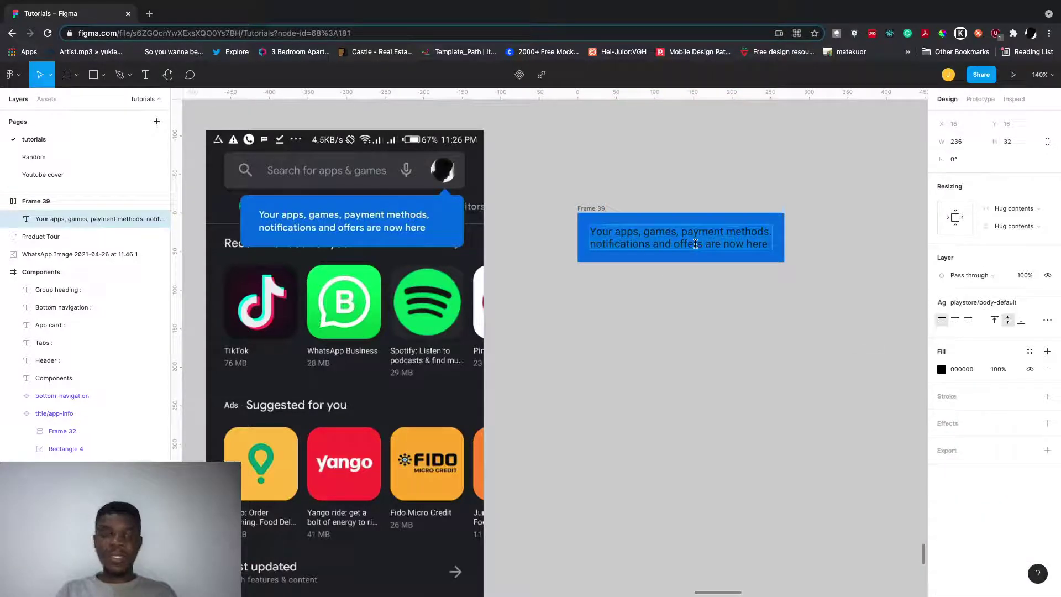
left_click(962, 370)
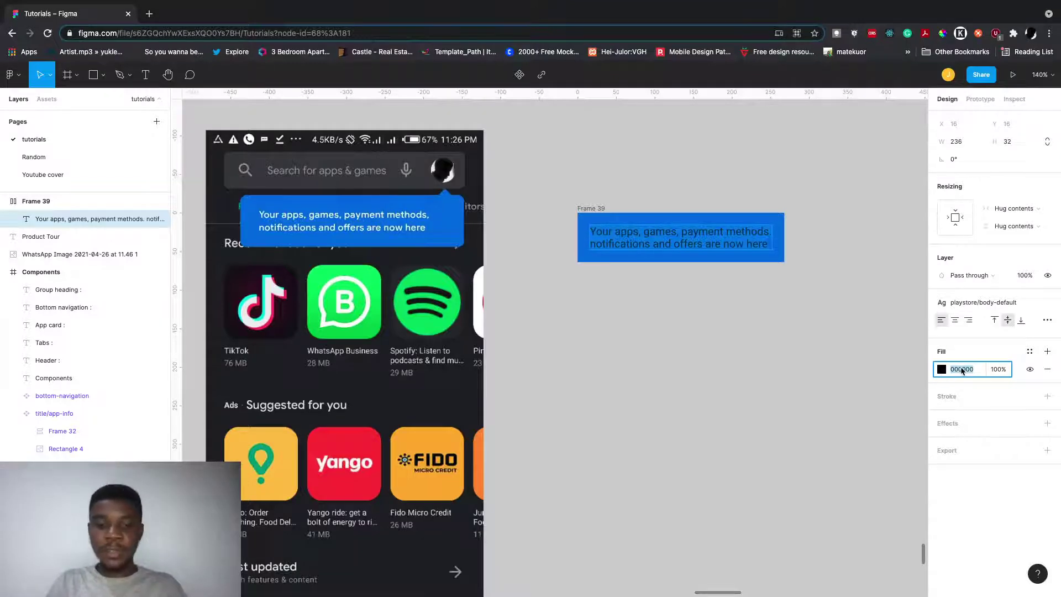
type("w")
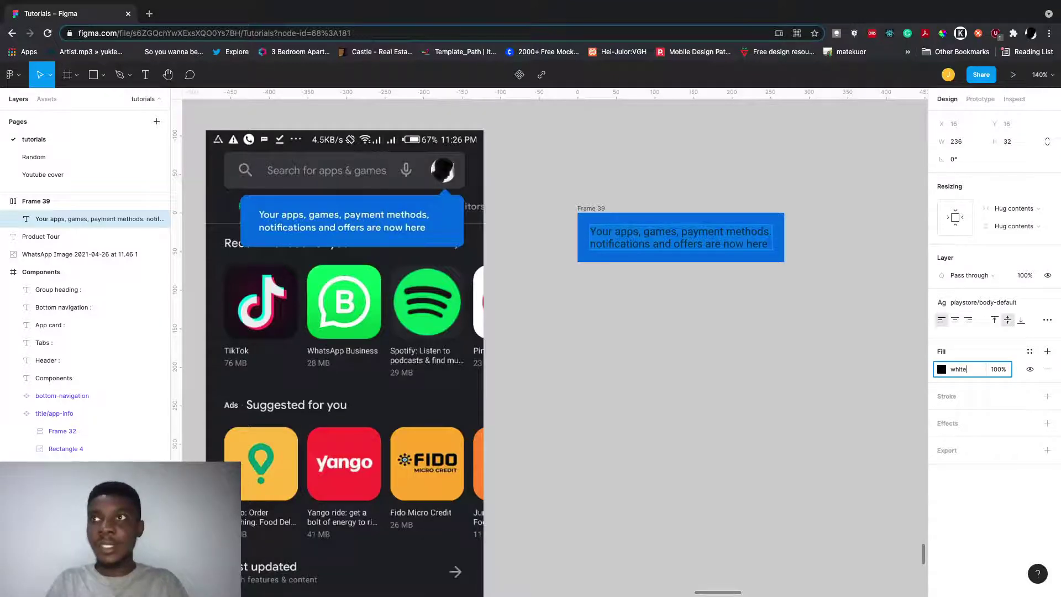
type("hite")
key("Return")
left_click(960, 375)
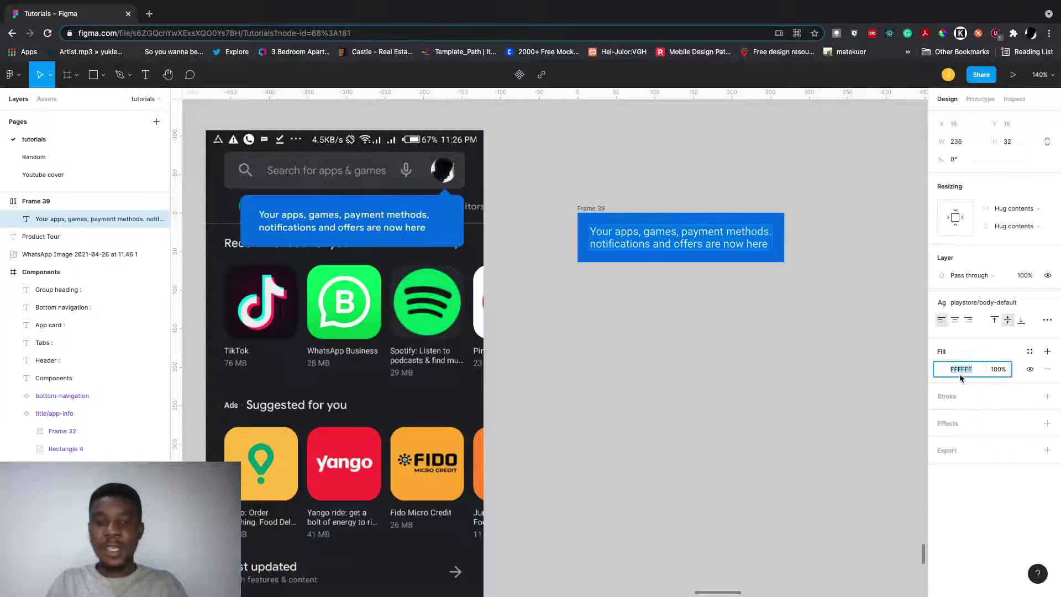
type("red")
key("Return")
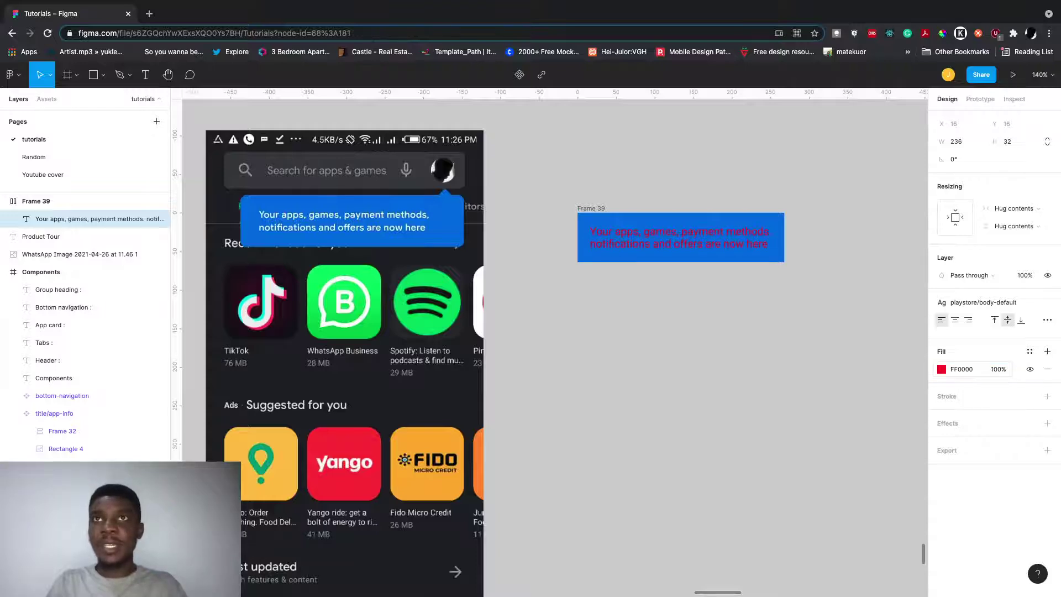
left_click(975, 370)
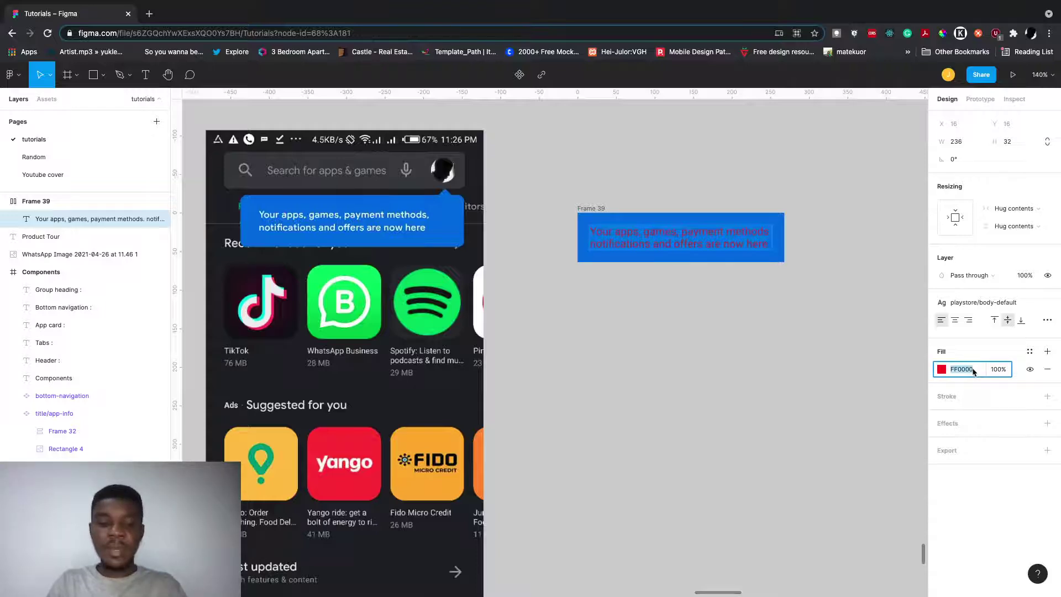
type("b")
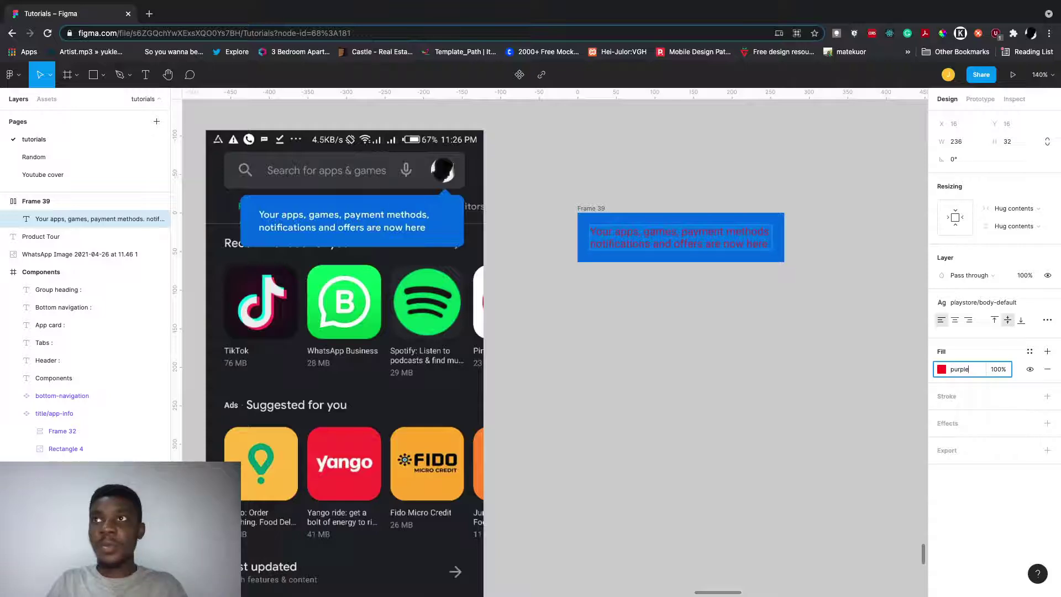
key("Return")
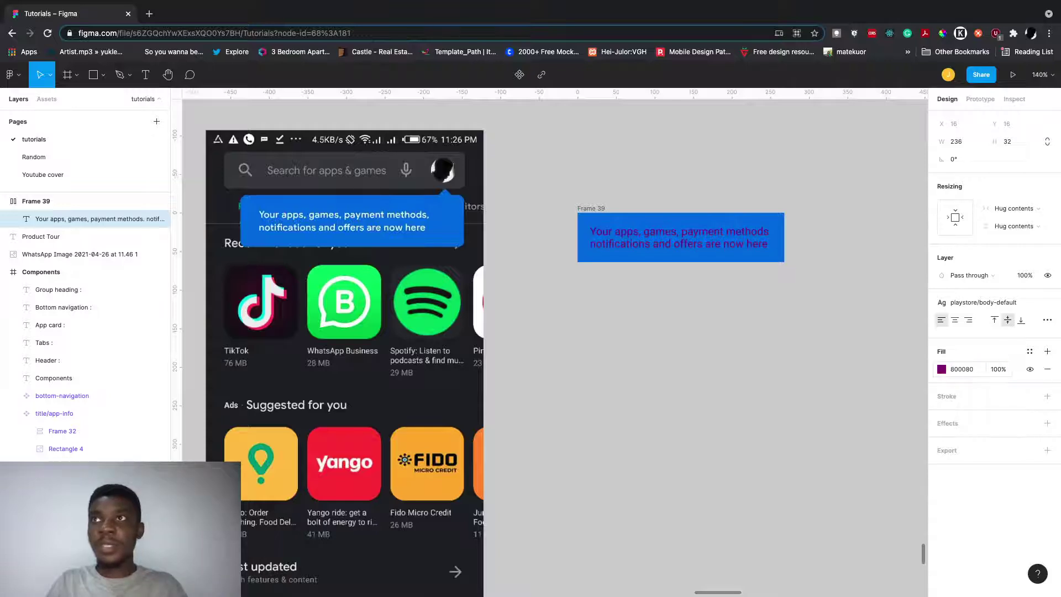
Step: Set the text fill back to white and select Frame 39
left_click(961, 374)
type("white")
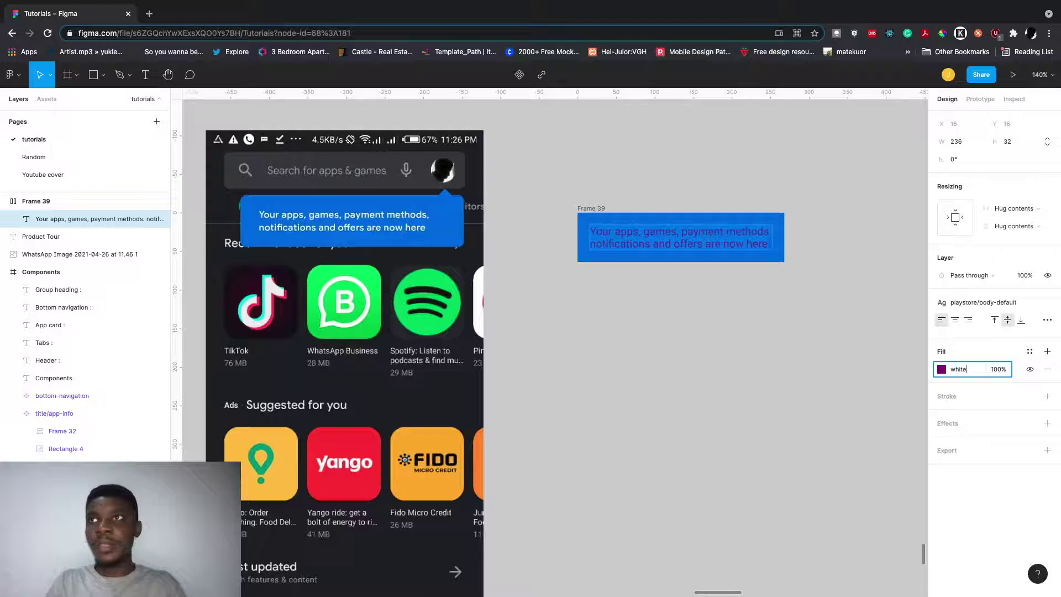
key("Return")
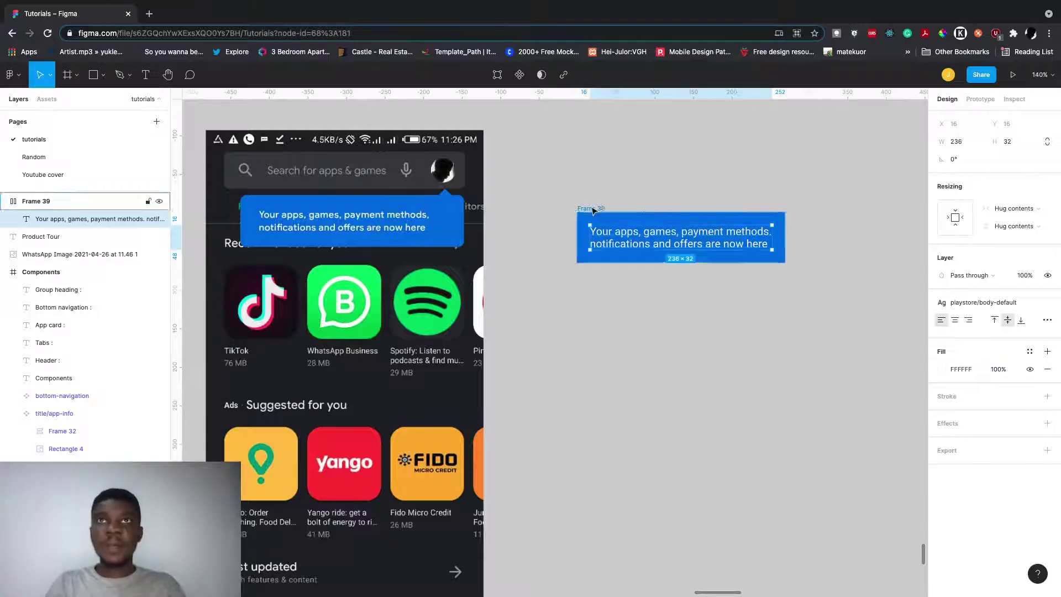
left_click(591, 209)
Step: Set Frame 39's corner radius to 8
left_click(1006, 203)
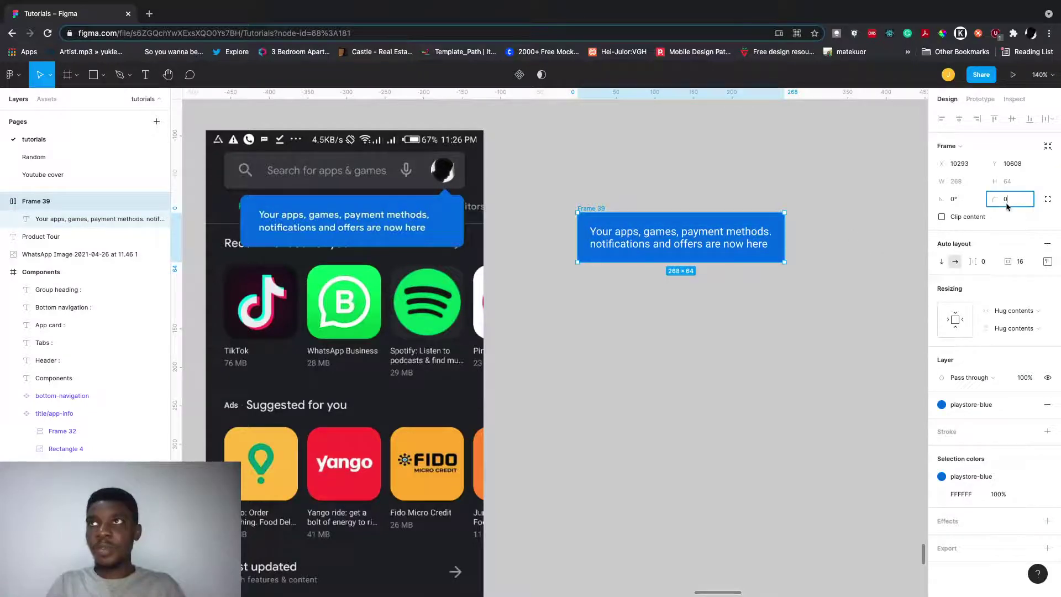
type("8")
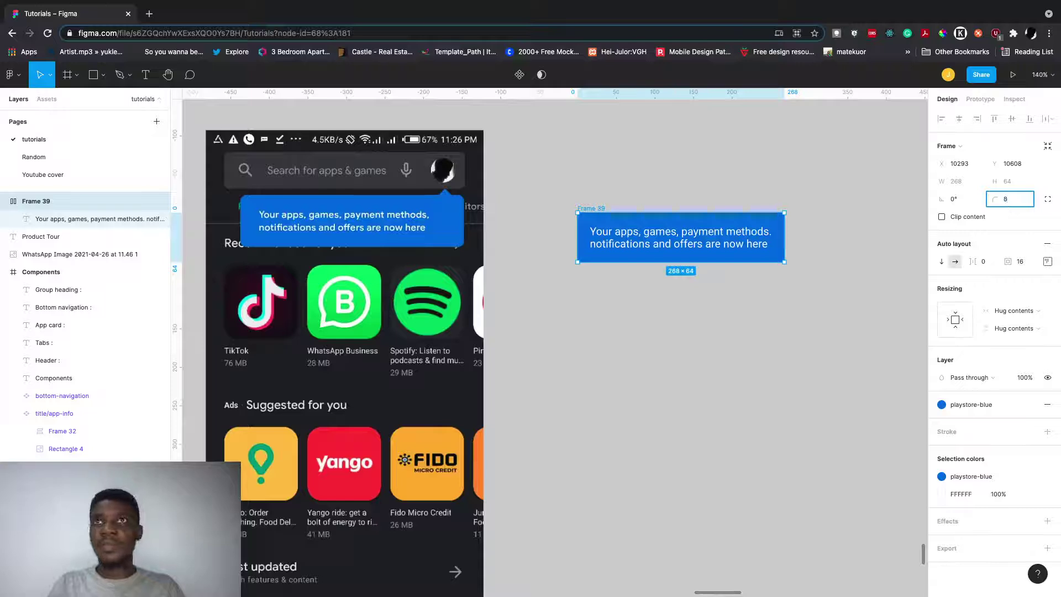
left_click(828, 238)
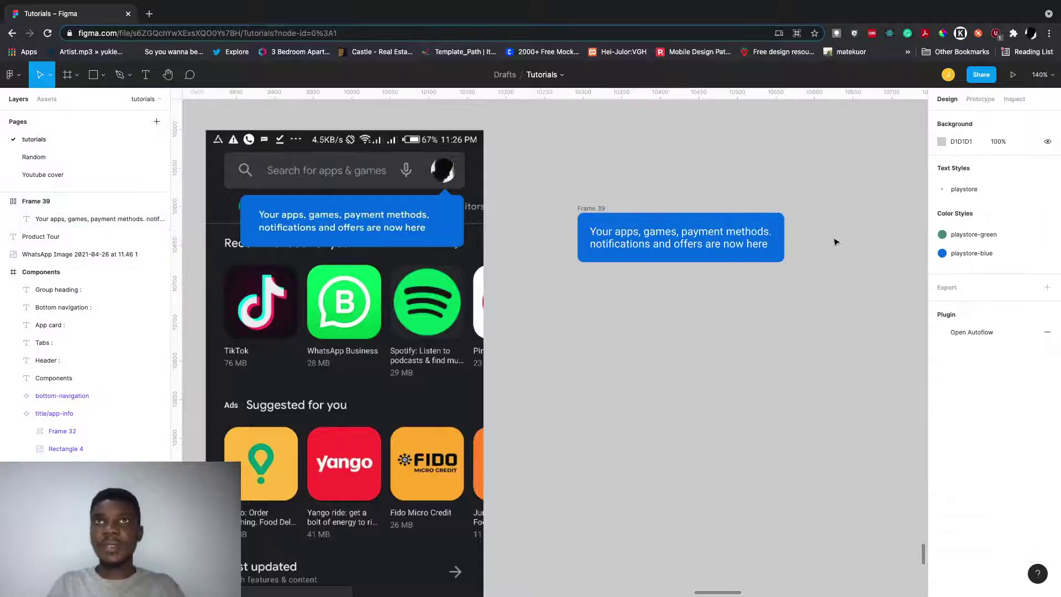
left_click(602, 210)
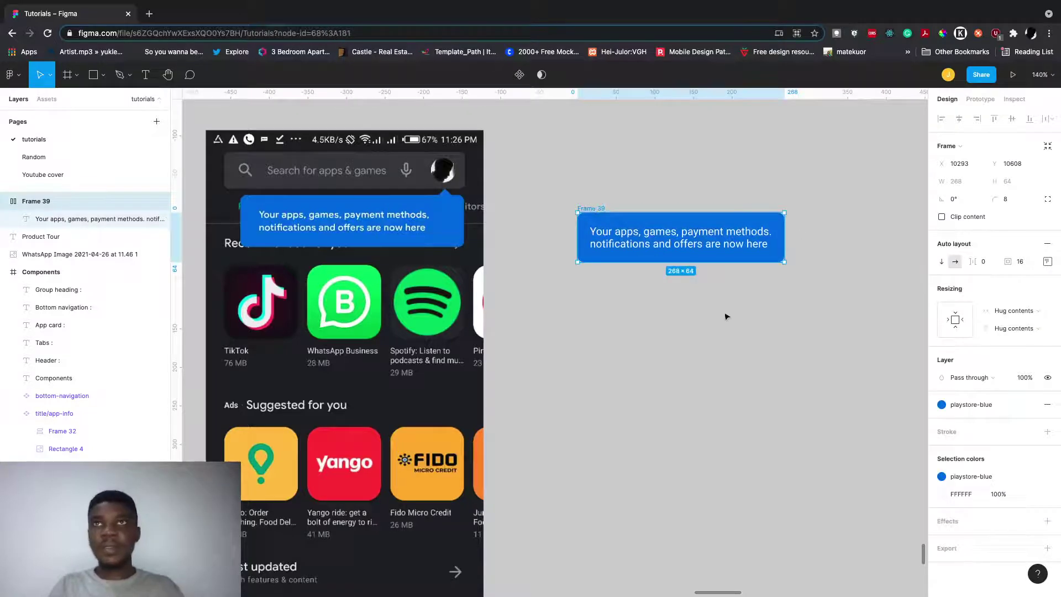
left_click(746, 312)
left_click(587, 210)
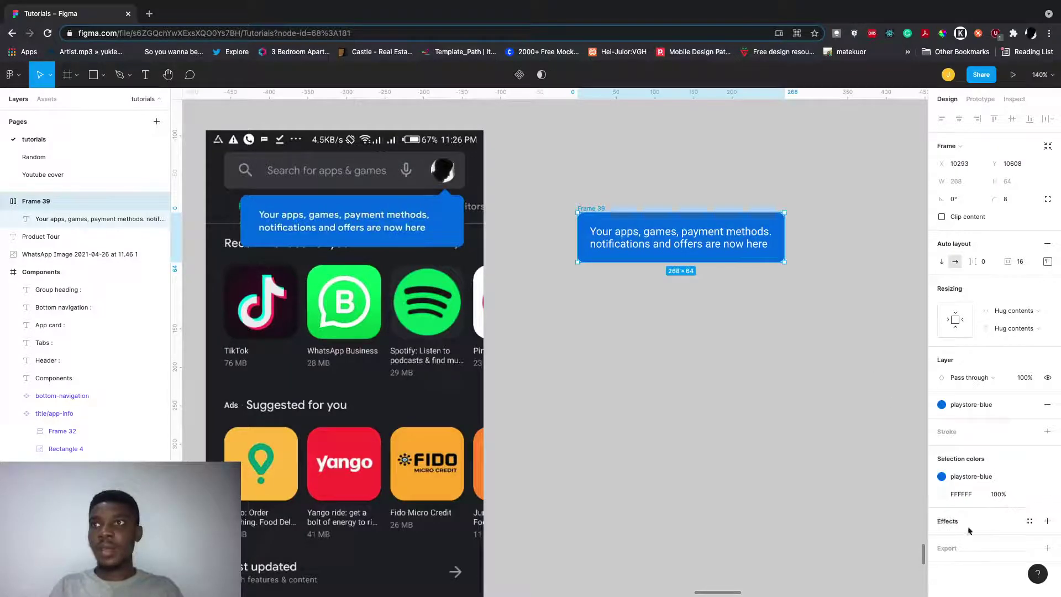
Step: Add a drop shadow to Frame 39 with colour 707070, 10% opacity and blur 25
left_click(1047, 521)
left_click(942, 539)
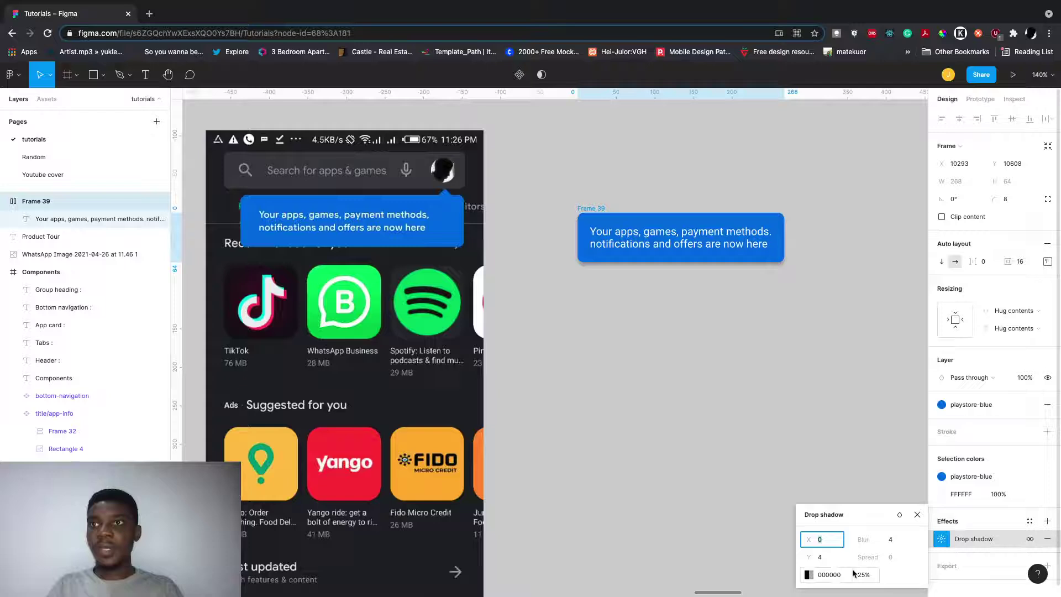
left_click(831, 575)
type("70")
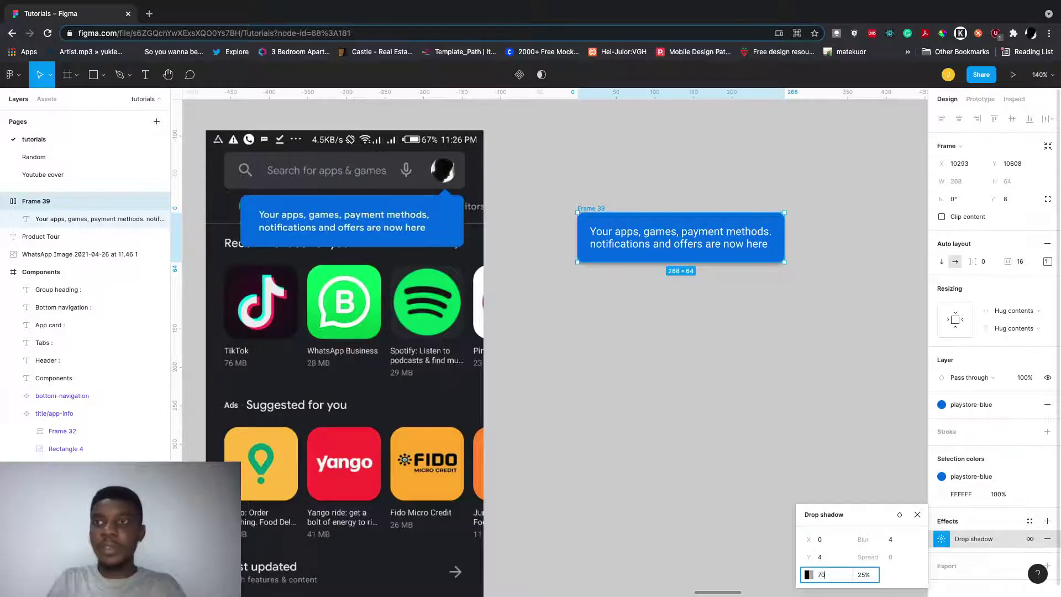
left_click(870, 573)
type("10")
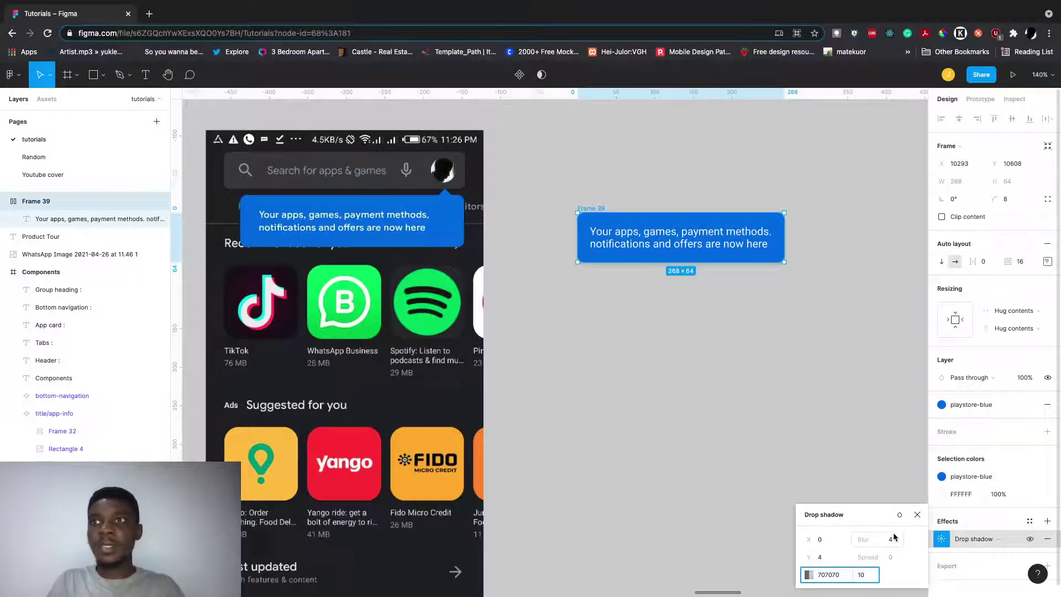
left_click(894, 540)
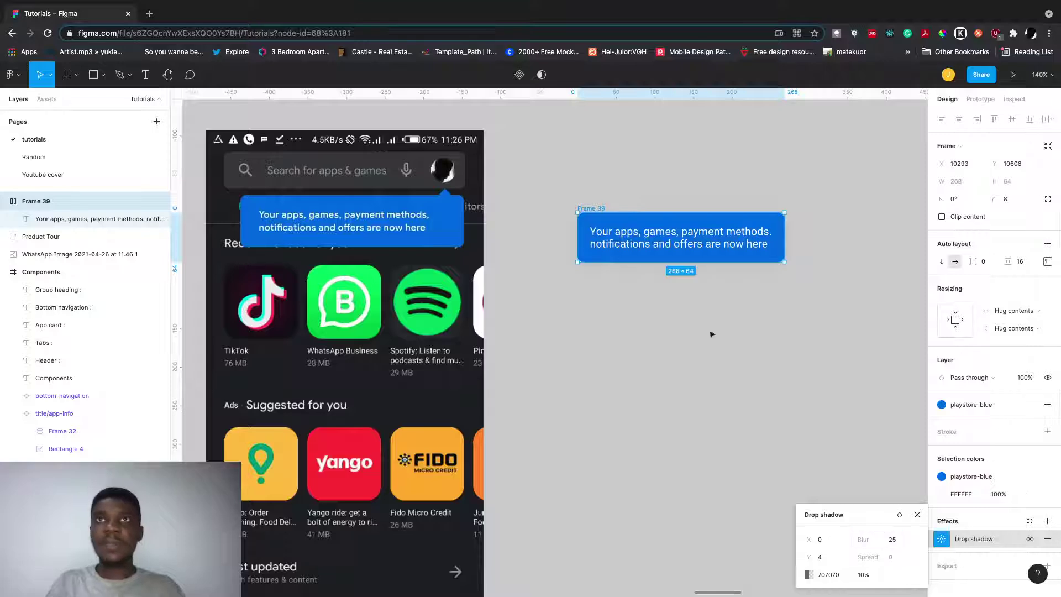
left_click(696, 358)
left_click(594, 209)
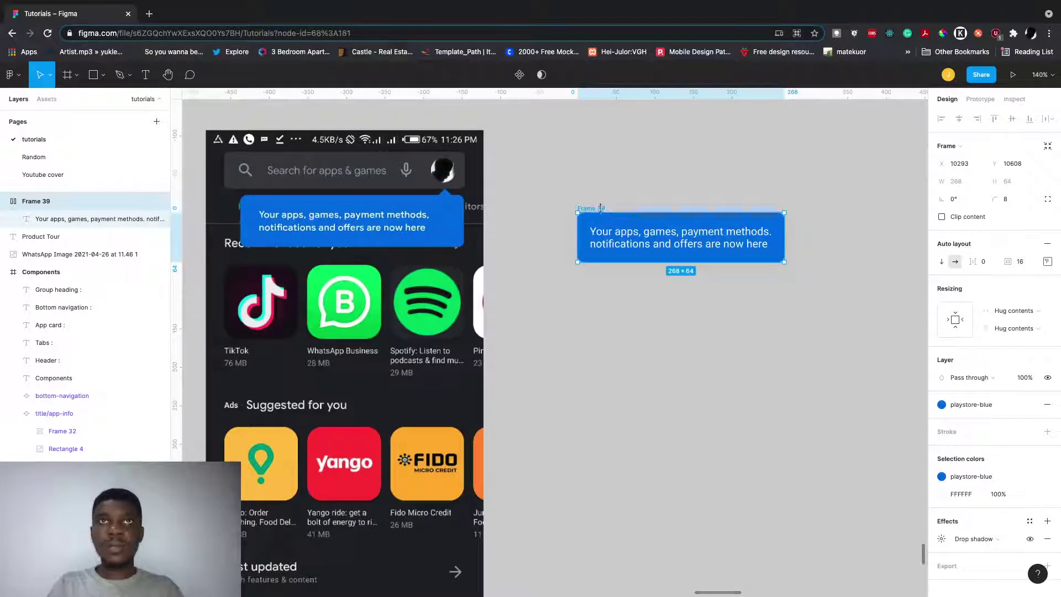
Step: Pan around the canvas to review the shadowed tooltip box, then deselect it
scroll(438, 223, "up", 5)
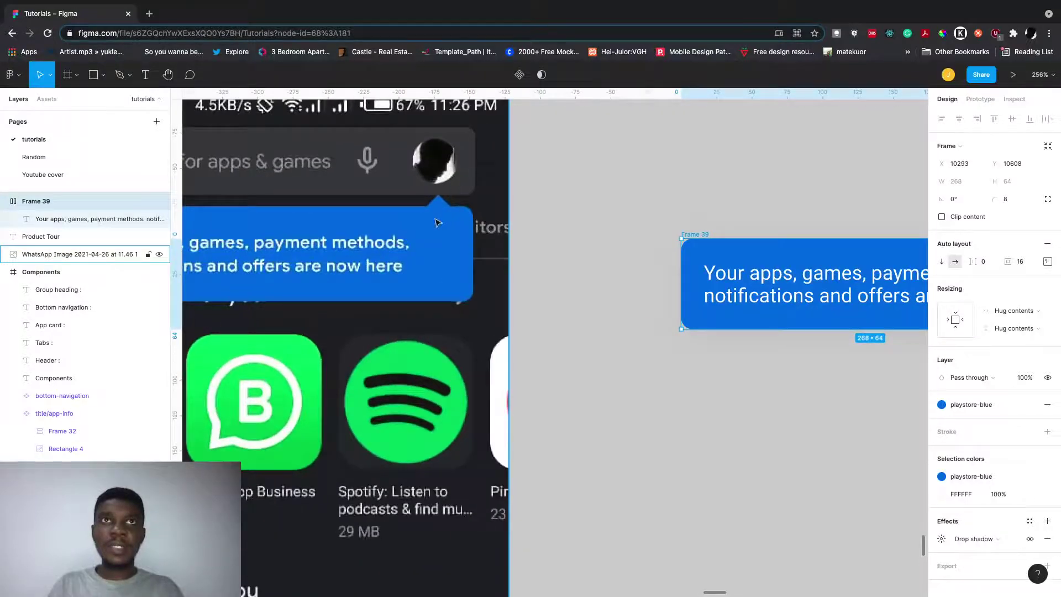
scroll(438, 223, "right", 5)
scroll(458, 218, "left", 3)
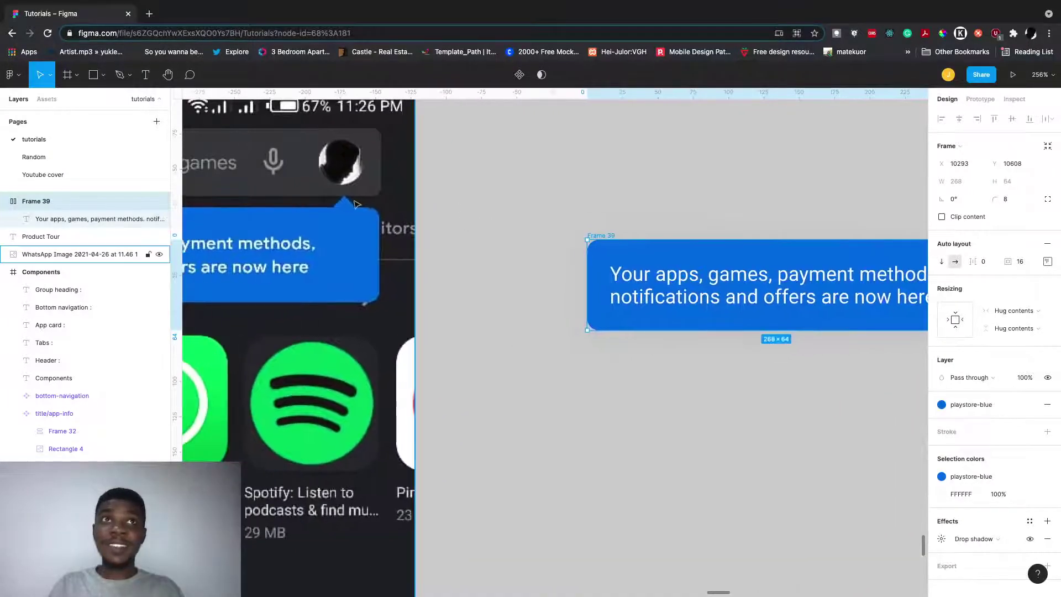
scroll(355, 210, "down", 4)
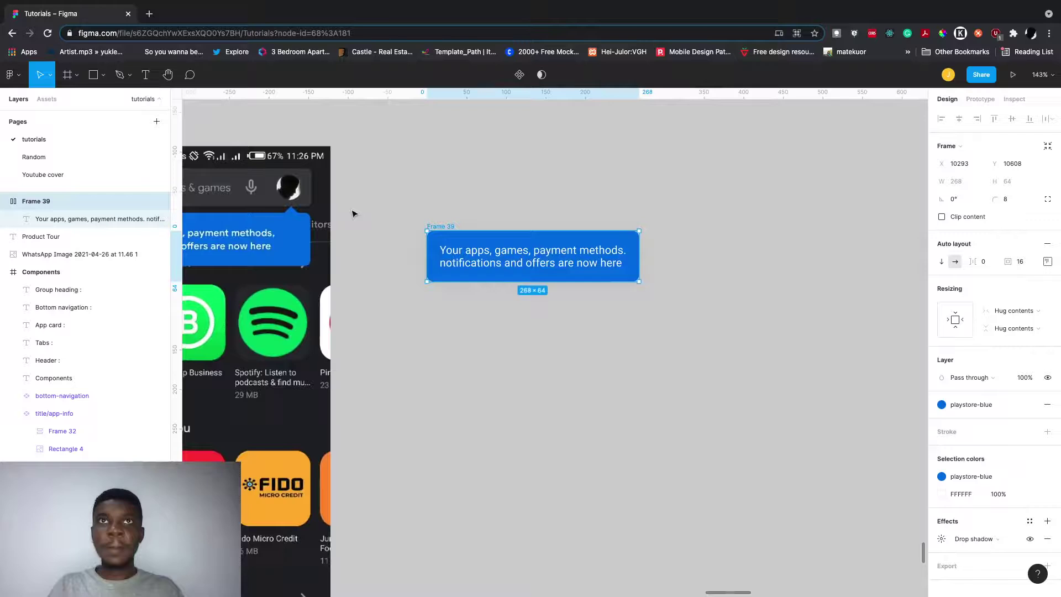
scroll(354, 214, "left", 2)
left_click(565, 232)
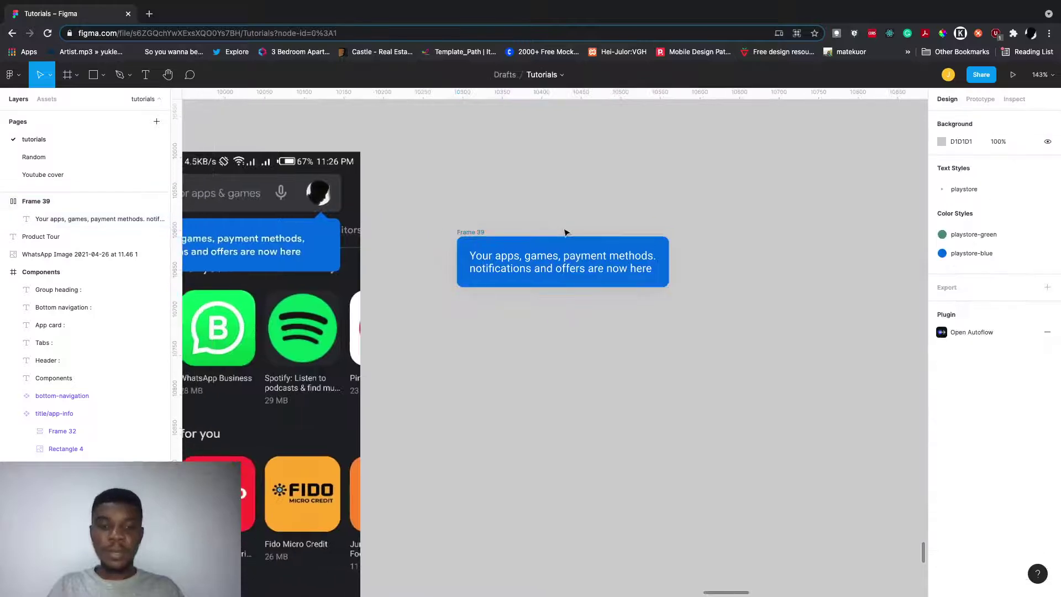
Step: Draw a triangle polygon above the tooltip box with corner radius 1
left_click(104, 76)
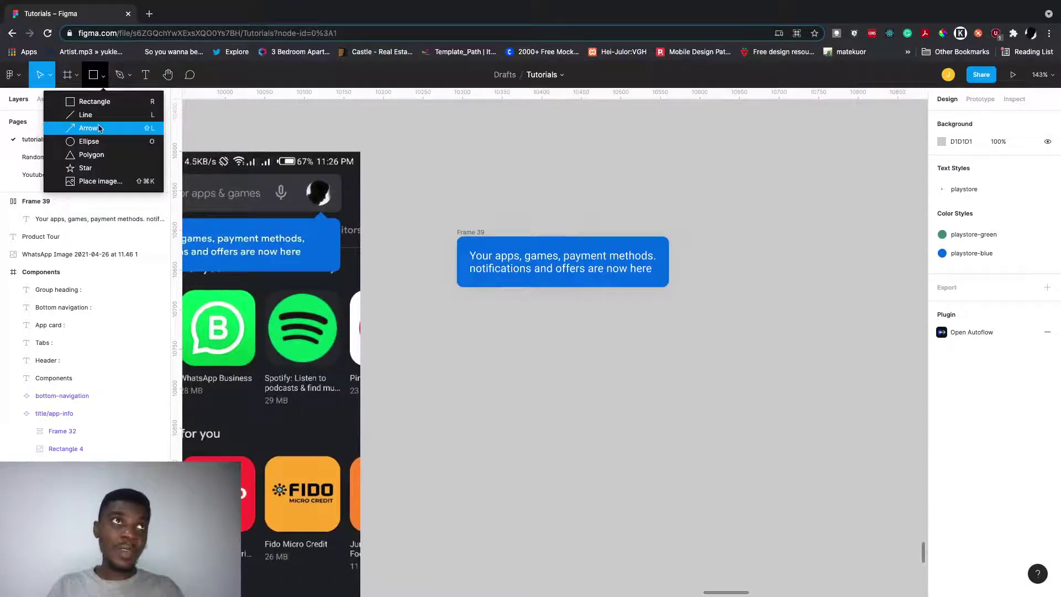
left_click(104, 155)
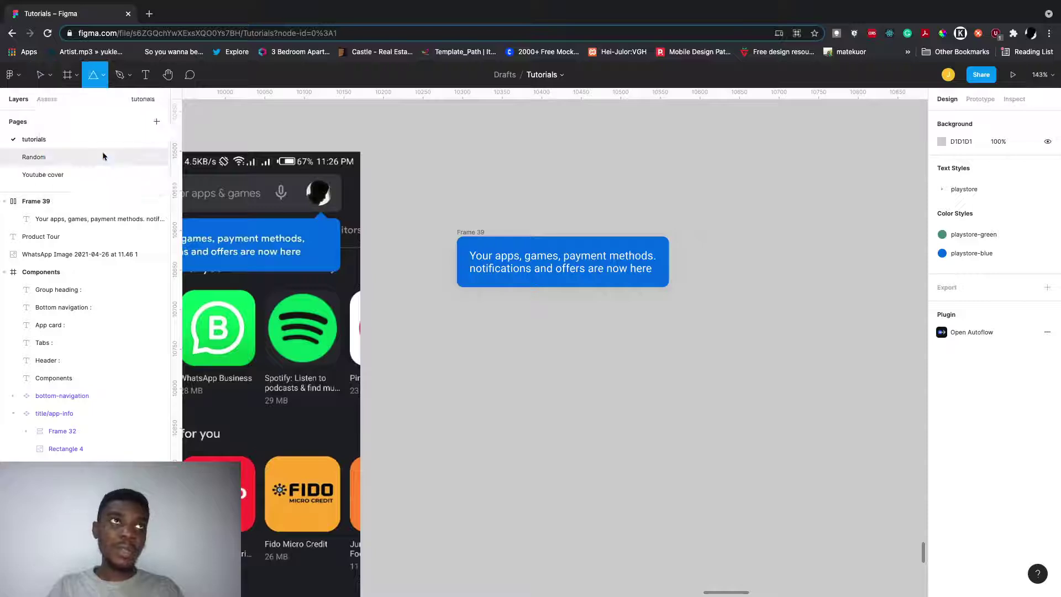
left_click(643, 211)
scroll(645, 221, "up", 3)
left_click(1020, 189)
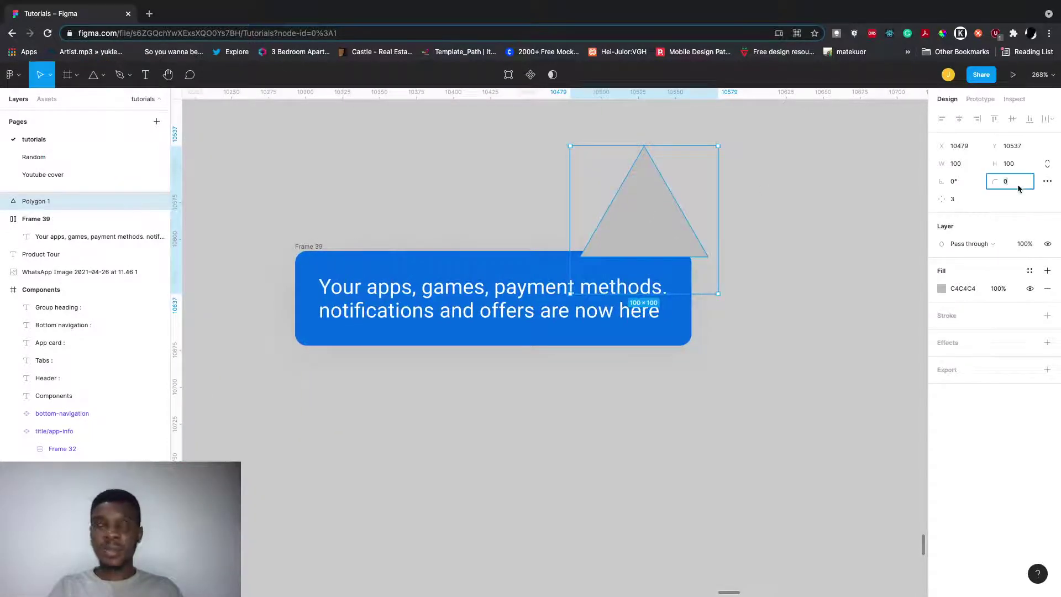
type("1")
key("Return")
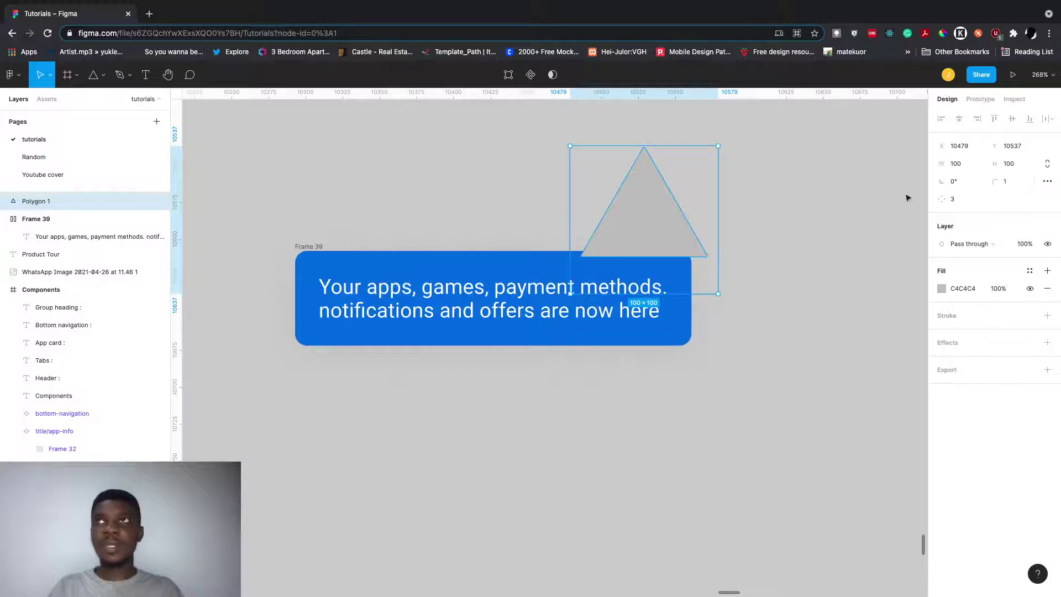
Step: Lock the triangle's proportions and resize it to 16×16
left_click(1048, 164)
left_click(966, 166)
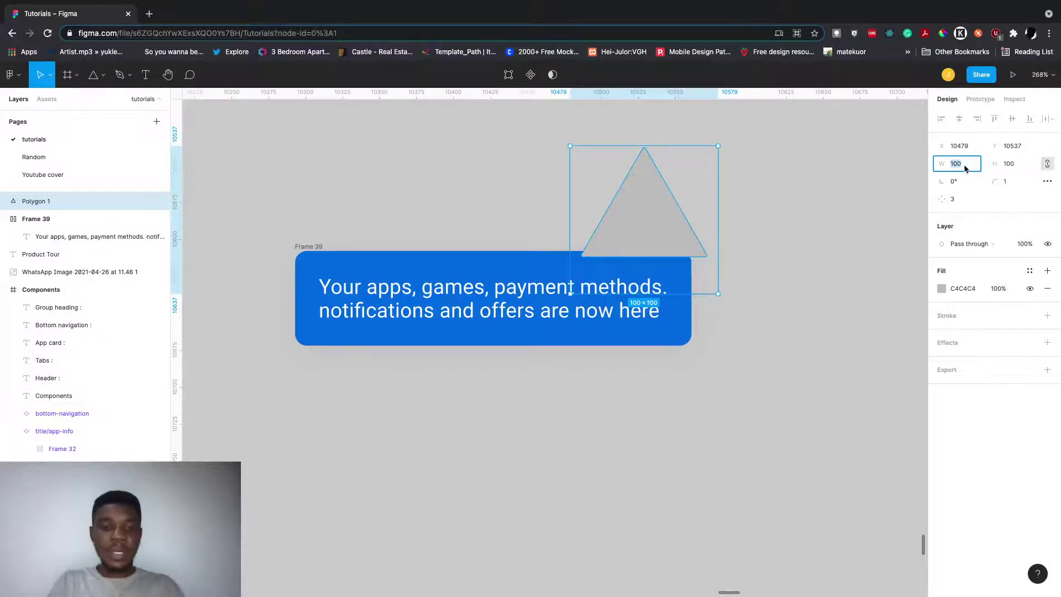
type("12")
key("Return")
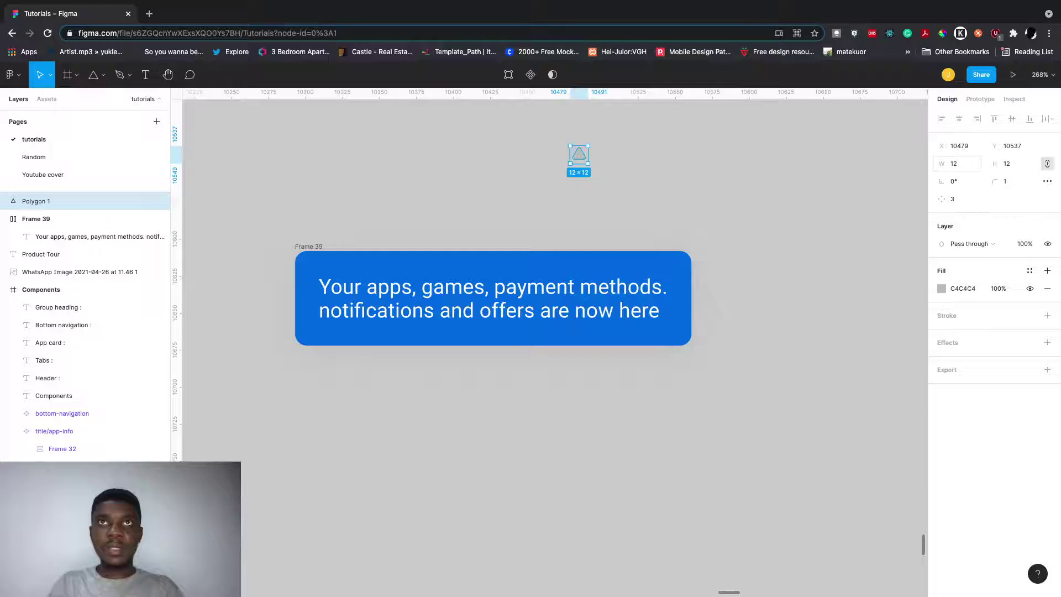
left_click(975, 165)
type("16")
key("Return")
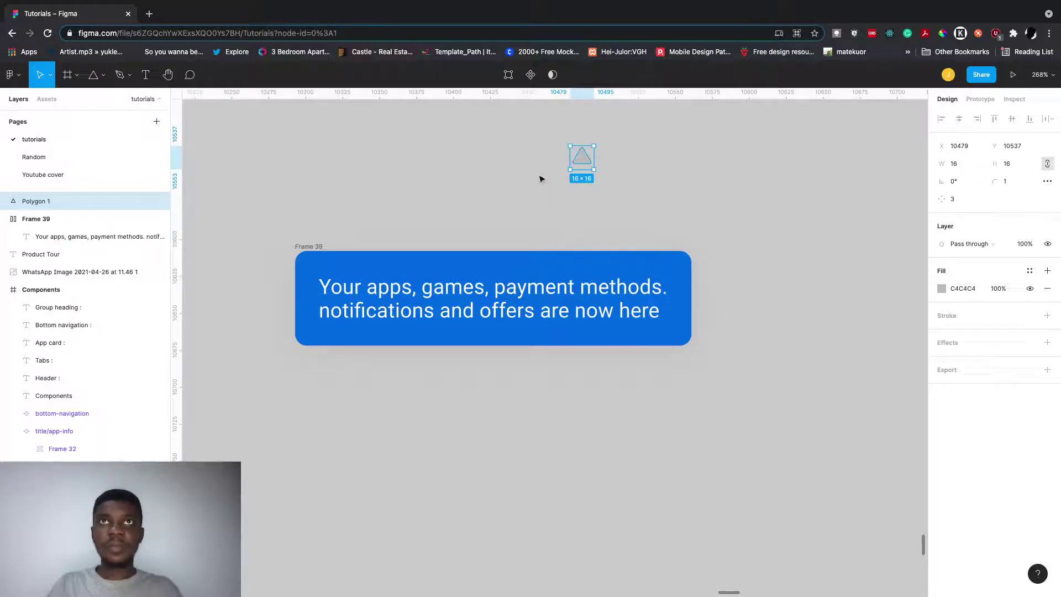
Step: Move the triangle to the box's top-right edge and fill it playstore-blue
left_click_drag(579, 156, 657, 232)
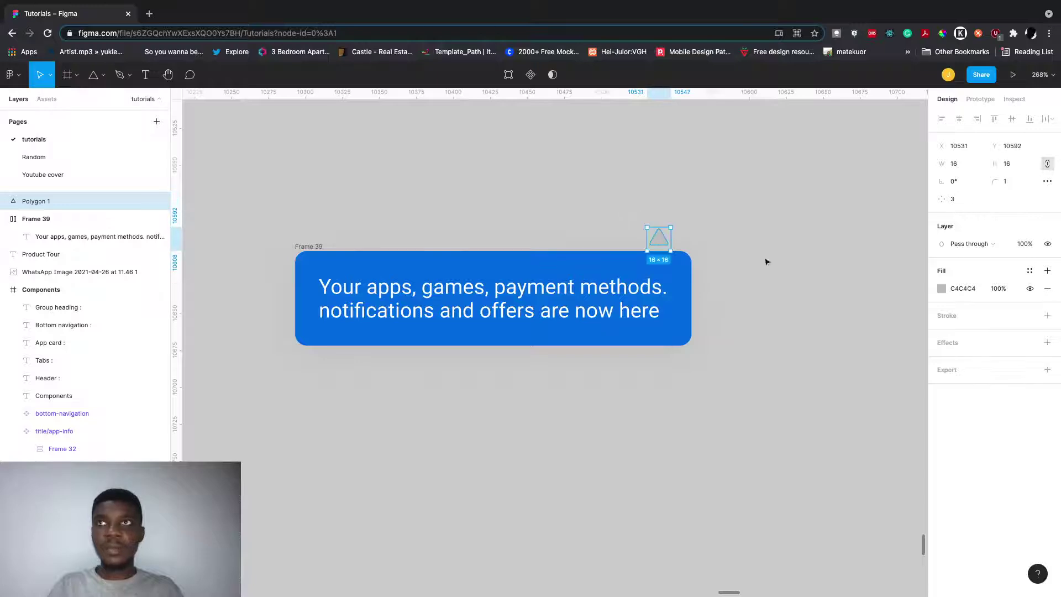
left_click(1029, 275)
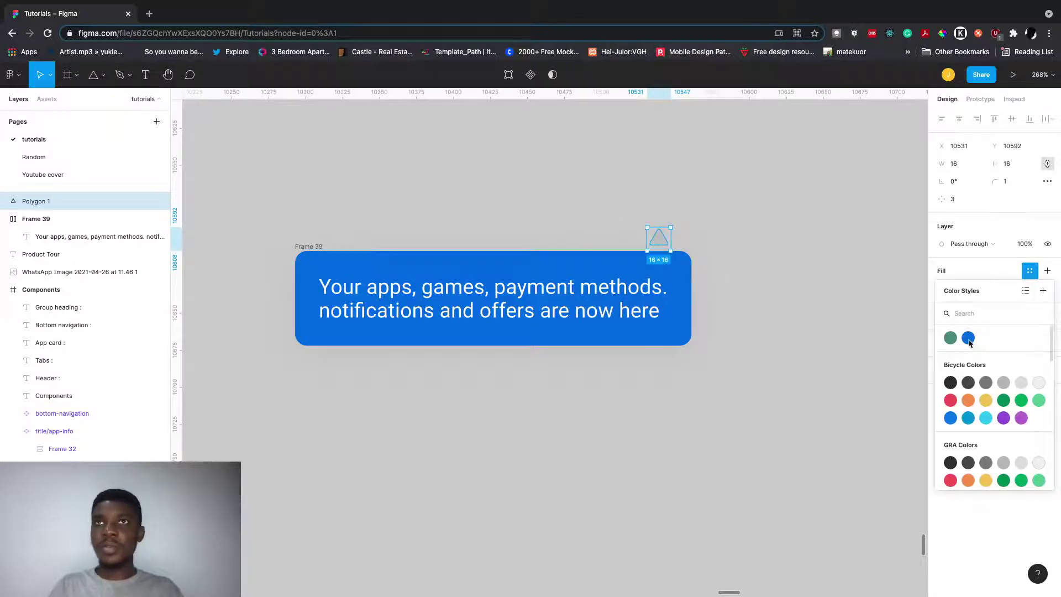
left_click(967, 340)
scroll(660, 248, "up", 3)
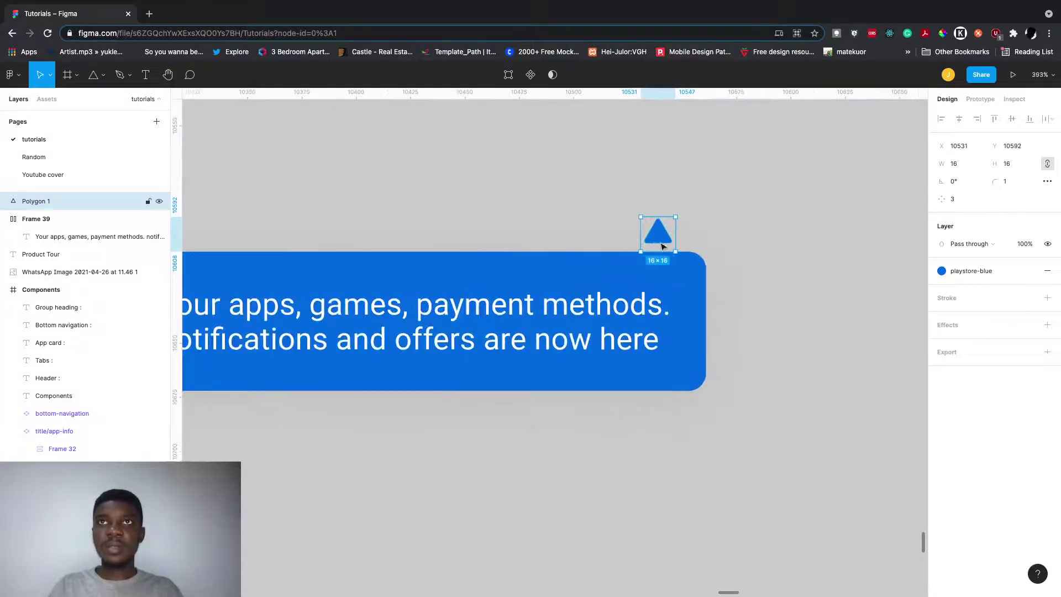
left_click_drag(663, 236, 663, 247)
scroll(752, 228, "down", 3)
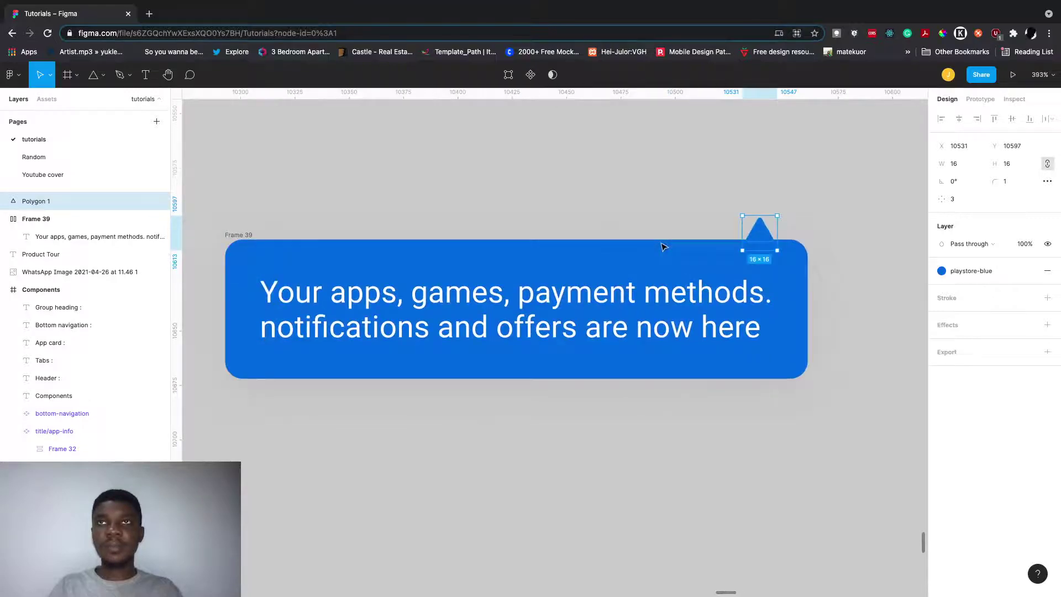
Step: Nudge the triangle so it pokes just above the box's top edge
left_click(678, 205)
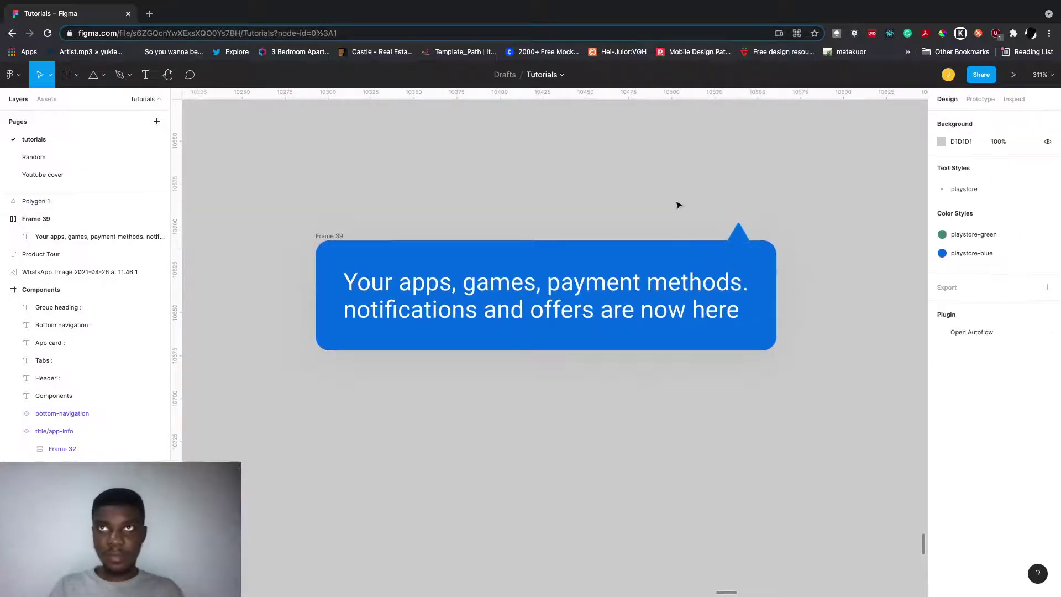
scroll(679, 205, "down", 5)
scroll(679, 205, "left", 2)
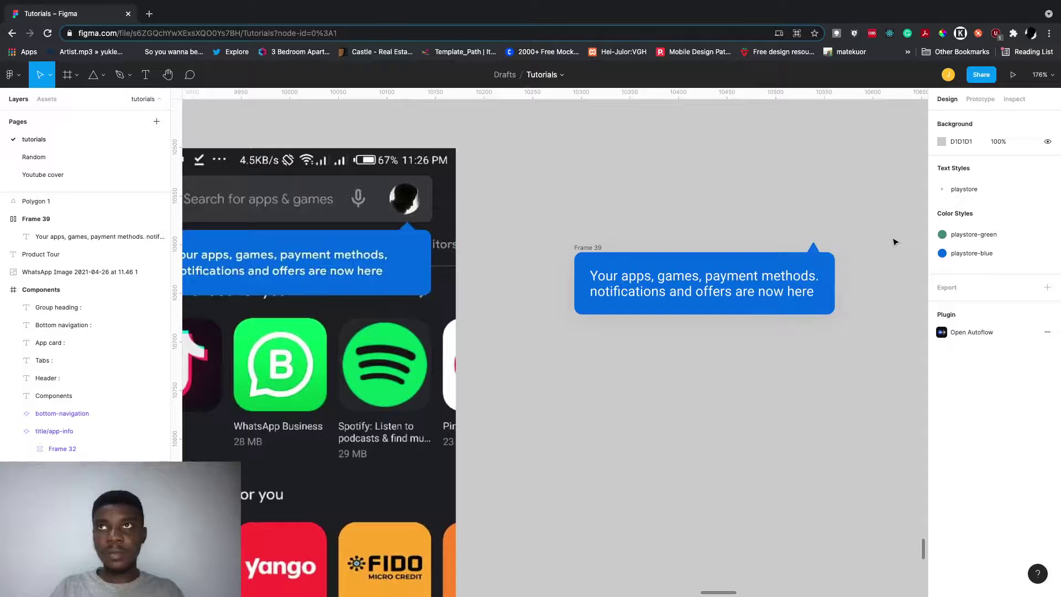
scroll(892, 238, "up", 5)
left_click(723, 269)
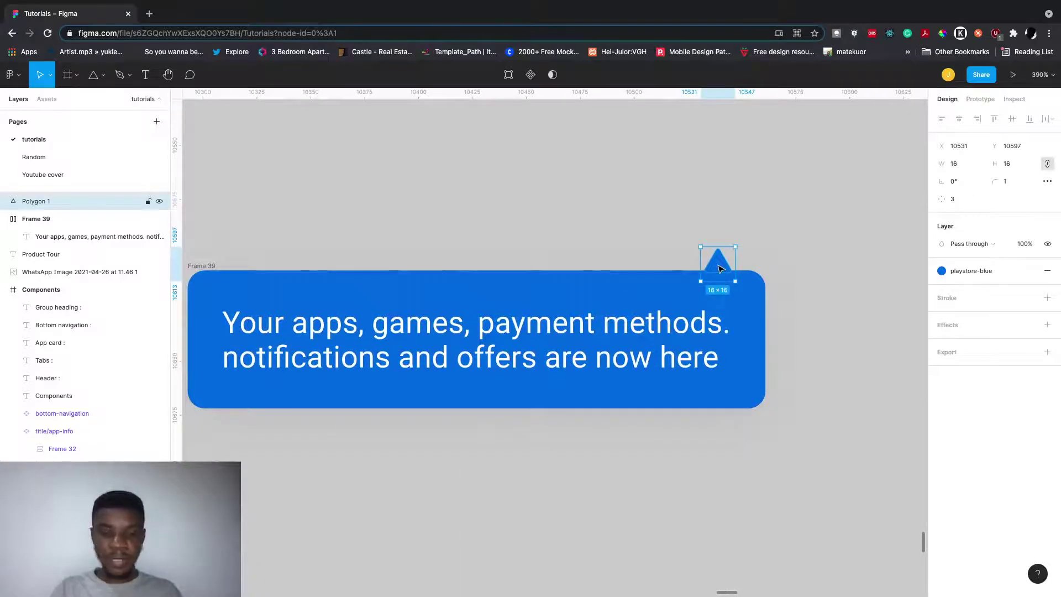
key("Down")
key("Down")
key("Down")
key("Down")
key("Down")
key("Down")
key("Down")
key("Down")
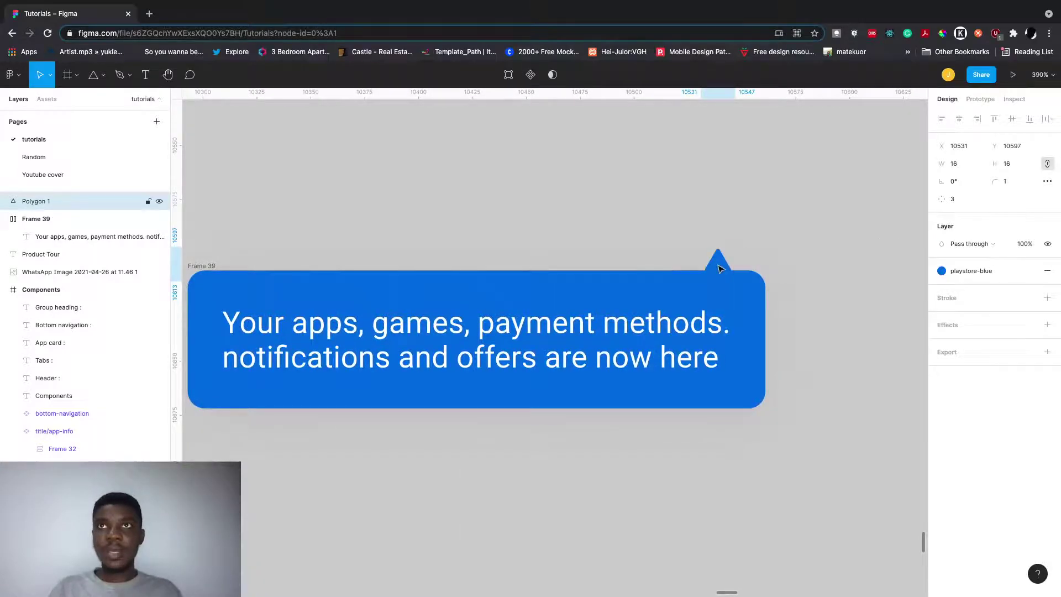
key("shift+Up")
scroll(773, 277, "down", 2)
scroll(774, 276, "left", 1)
left_click(824, 290)
scroll(823, 290, "down", 3)
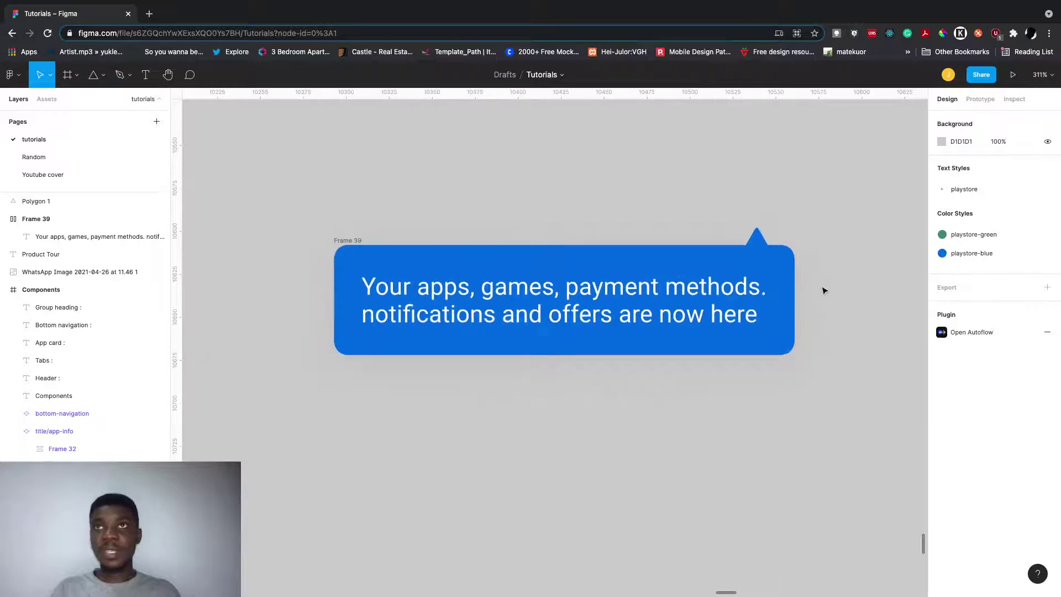
scroll(807, 265, "left", 1)
Step: Marquee-select the blue box, its text and the triangle together
left_click(799, 243)
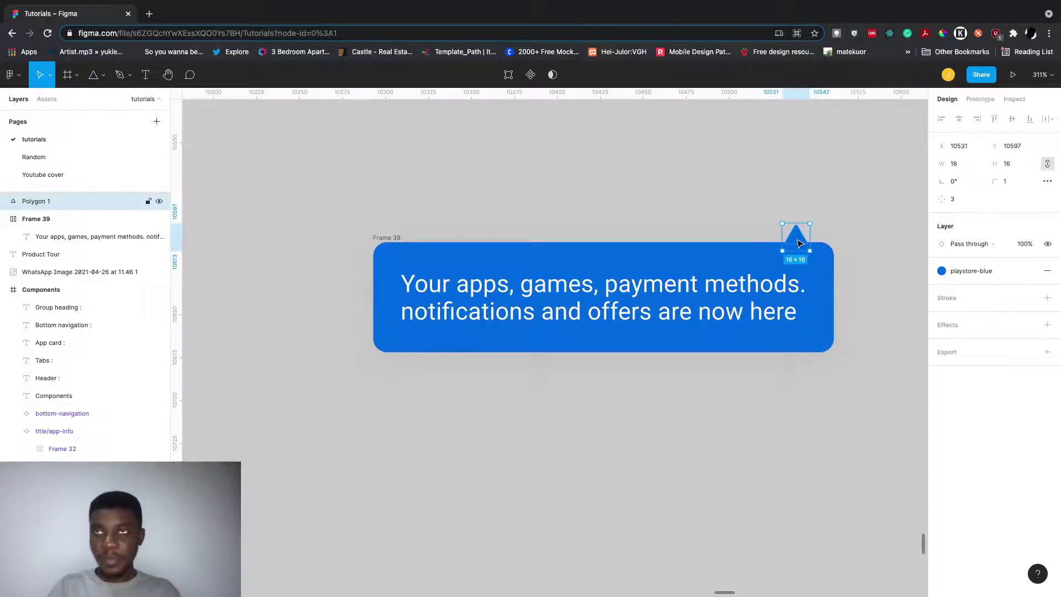
left_click(865, 349)
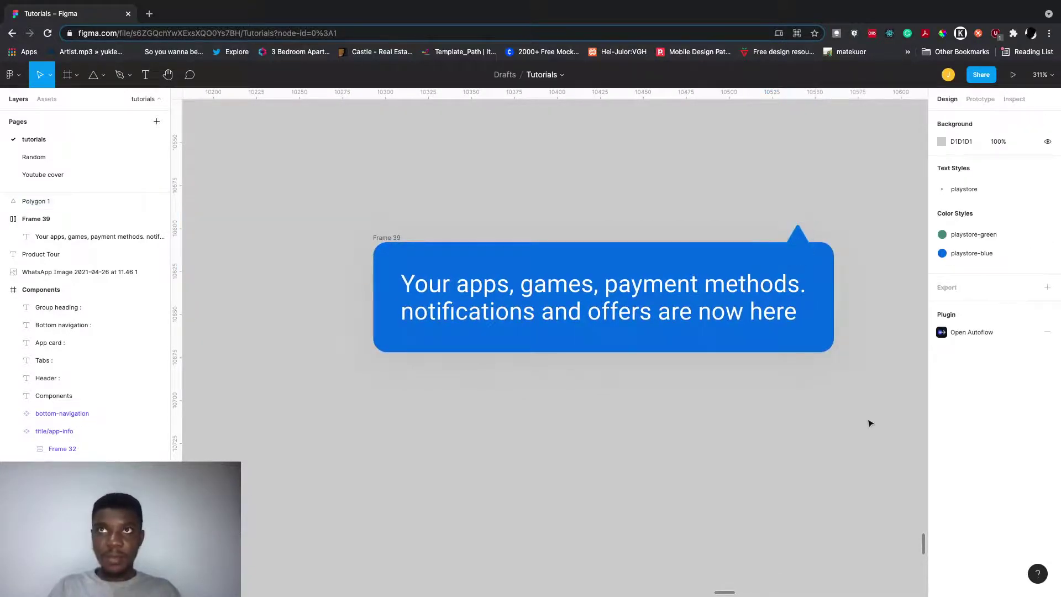
left_click_drag(867, 418, 350, 191)
left_click(564, 76)
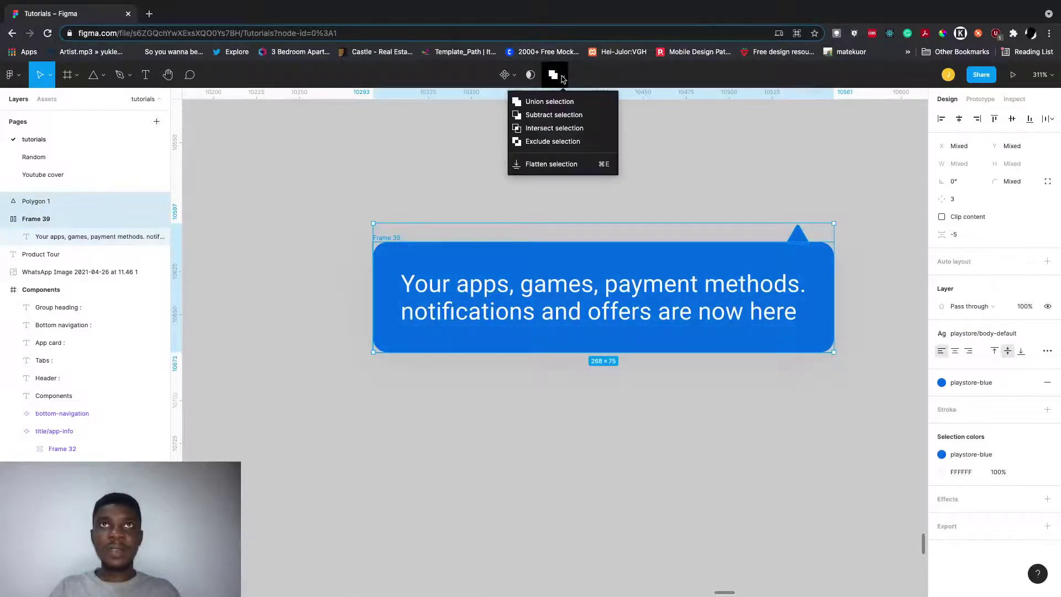
left_click(563, 101)
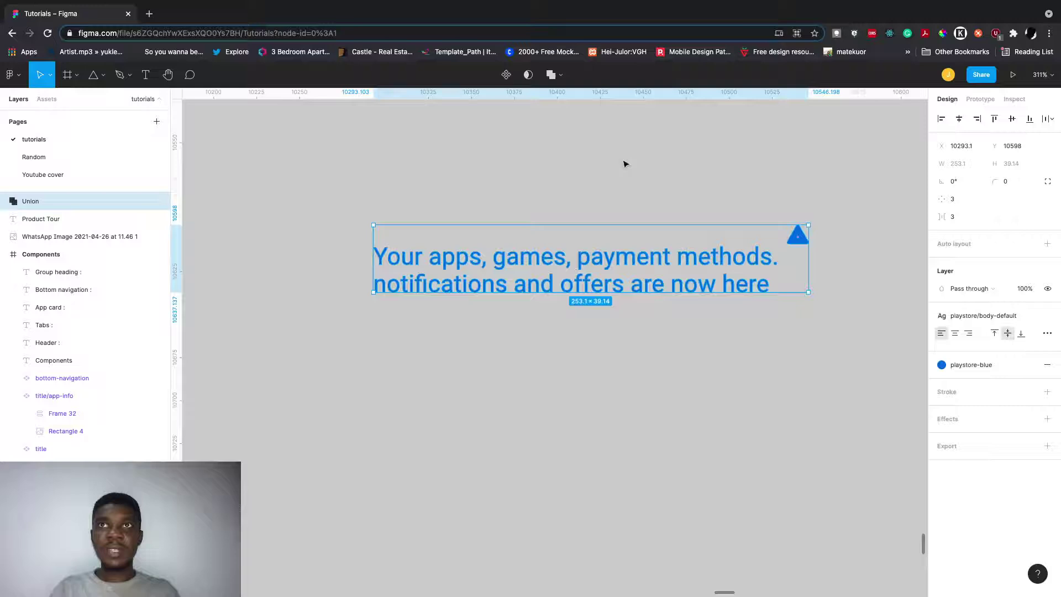
key("ctrl+z")
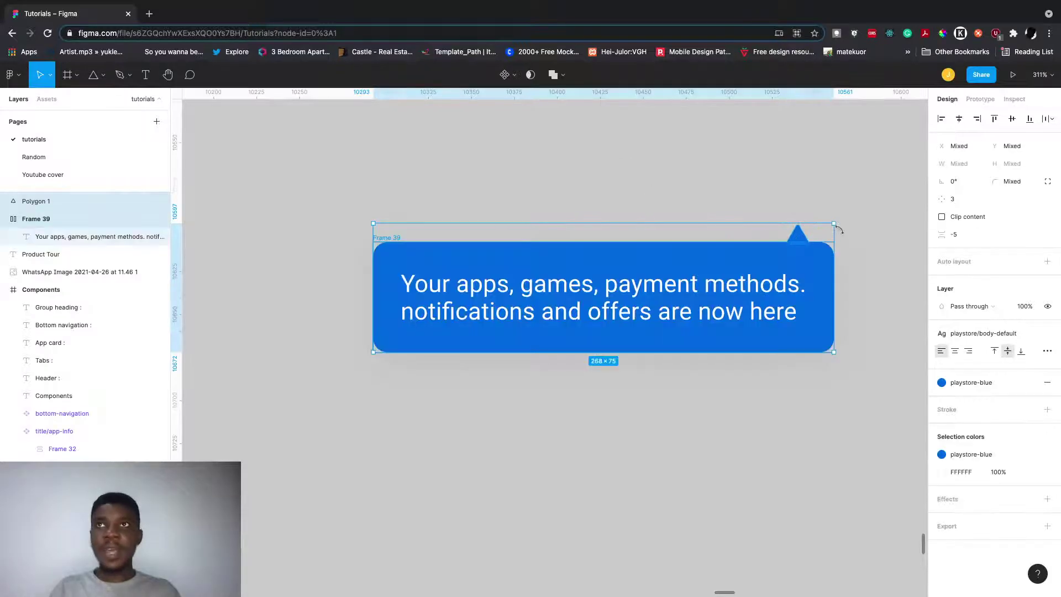
left_click(849, 208)
left_click(799, 238)
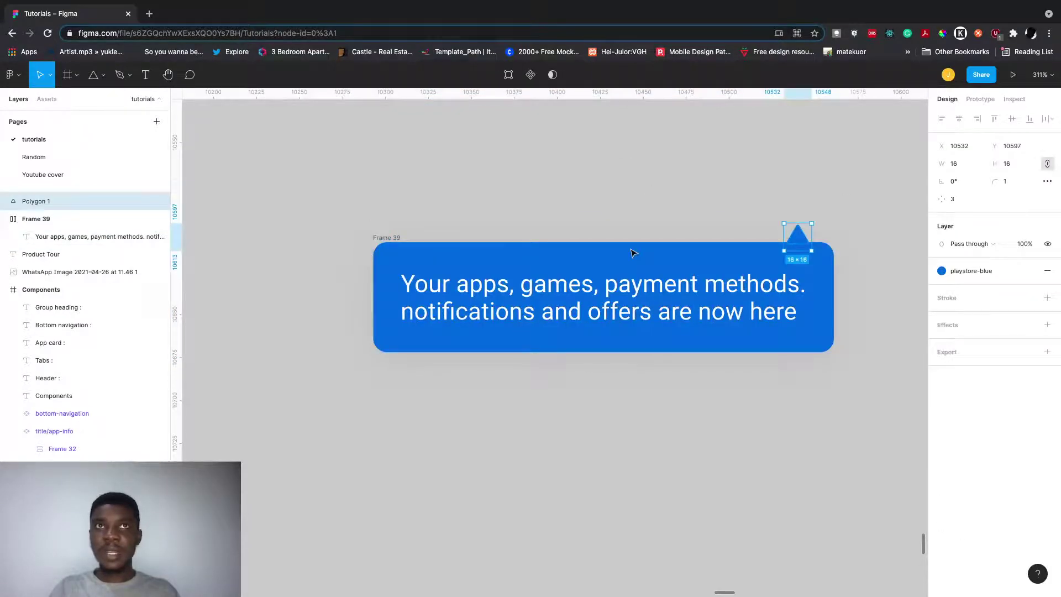
left_click(379, 241, "shift")
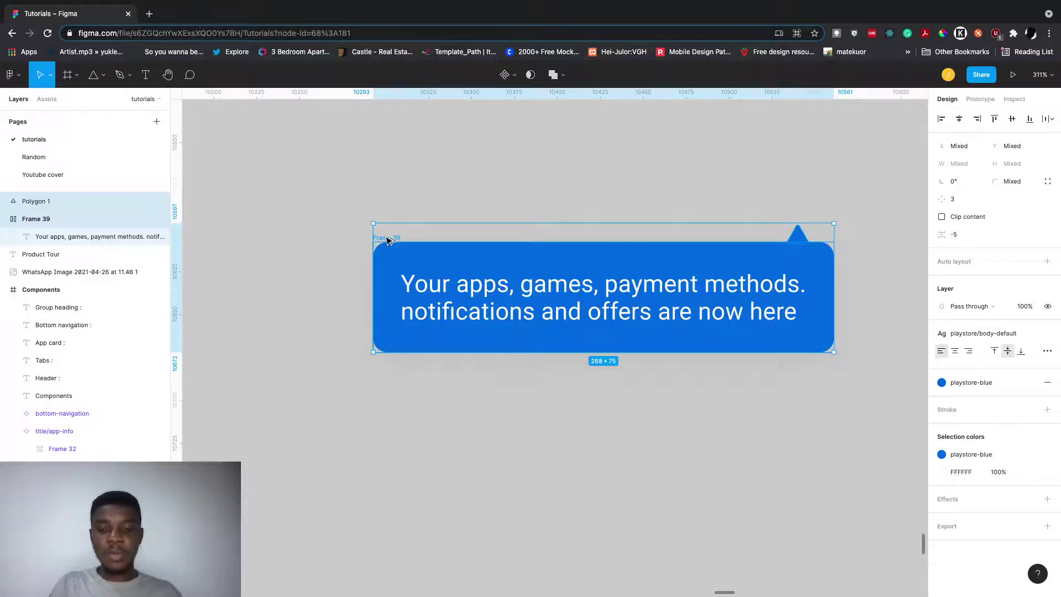
Step: Create Component 1 from the box and arrow, then nudge the arrow 1px right to x 240
key("ctrl+alt+k")
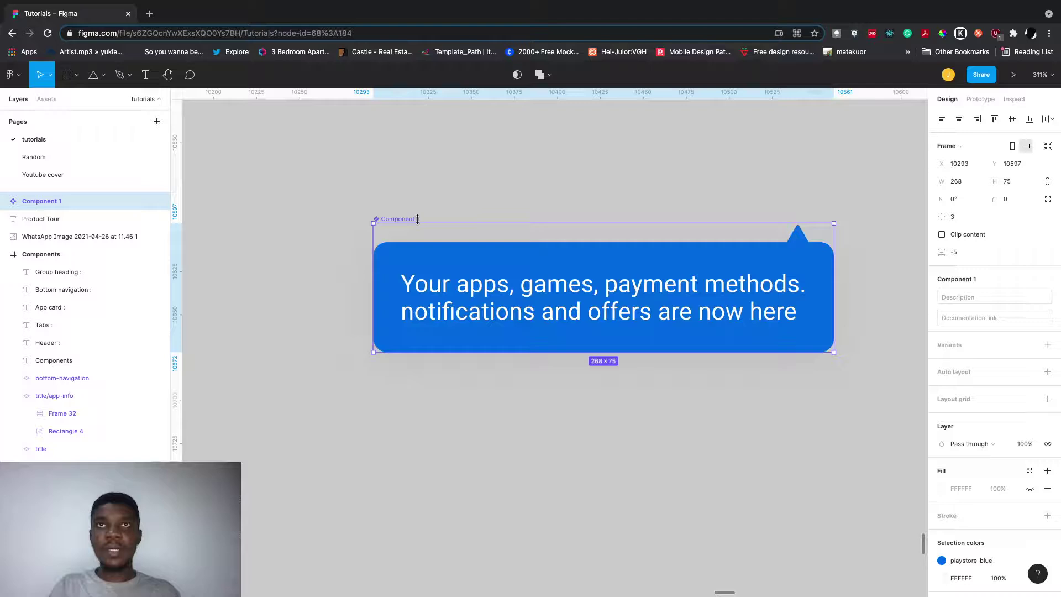
scroll(417, 219, "right", 2)
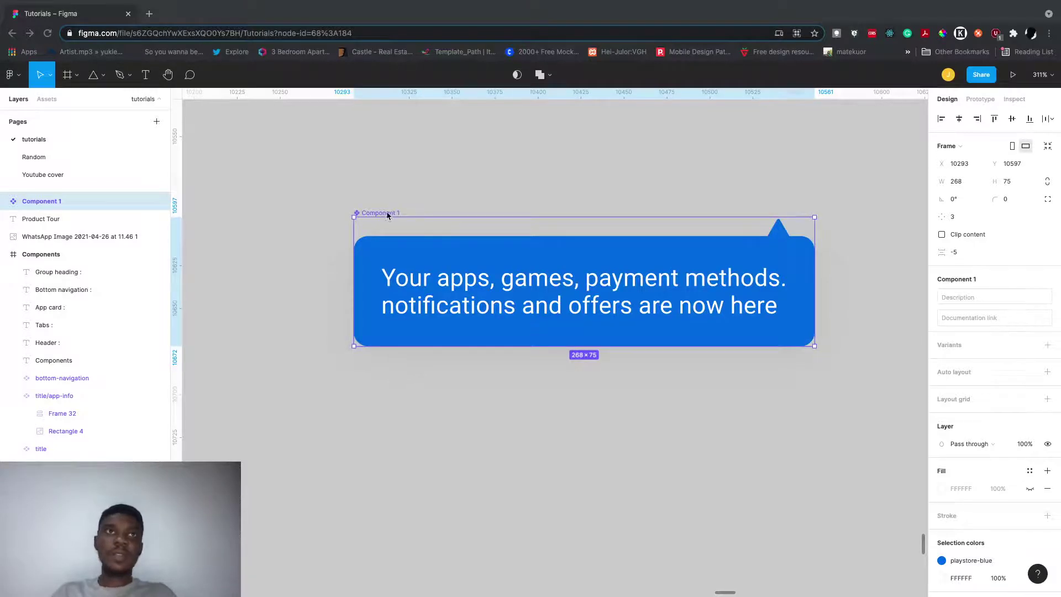
double_click(784, 236)
key("alt")
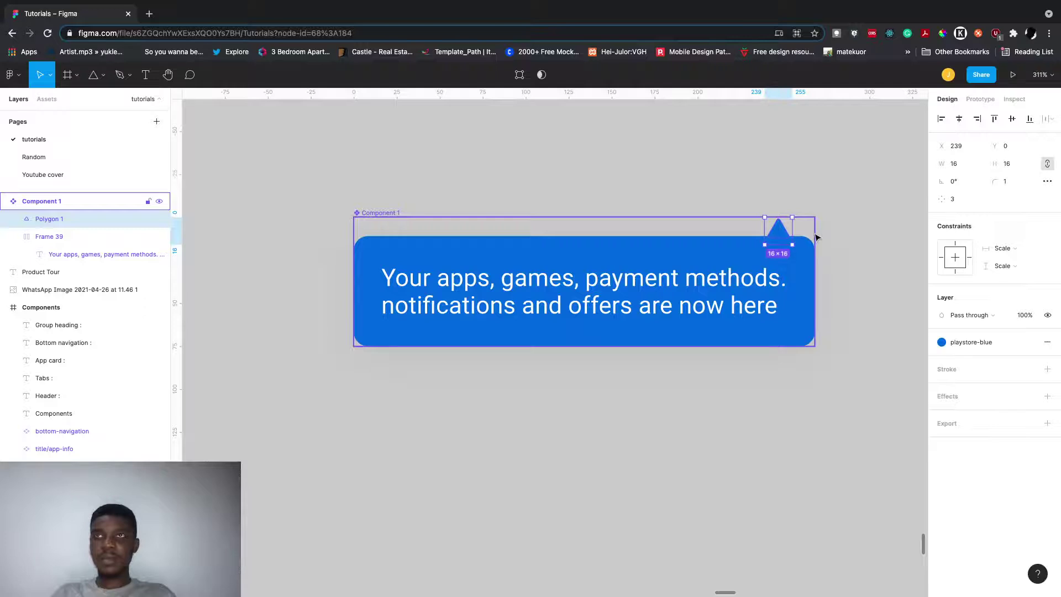
key("Right")
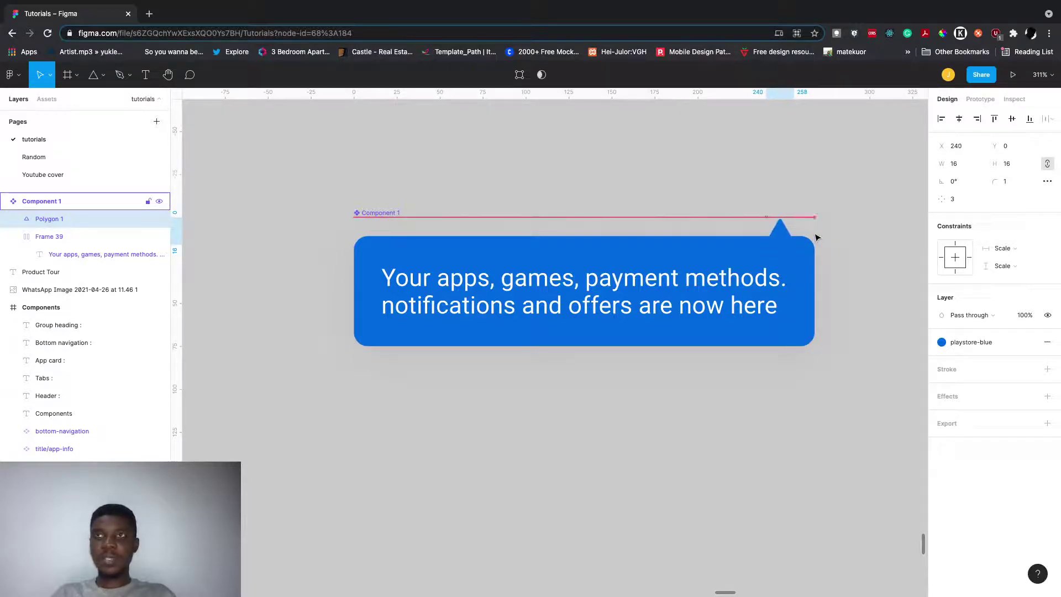
left_click(385, 214)
key("ctrl+r")
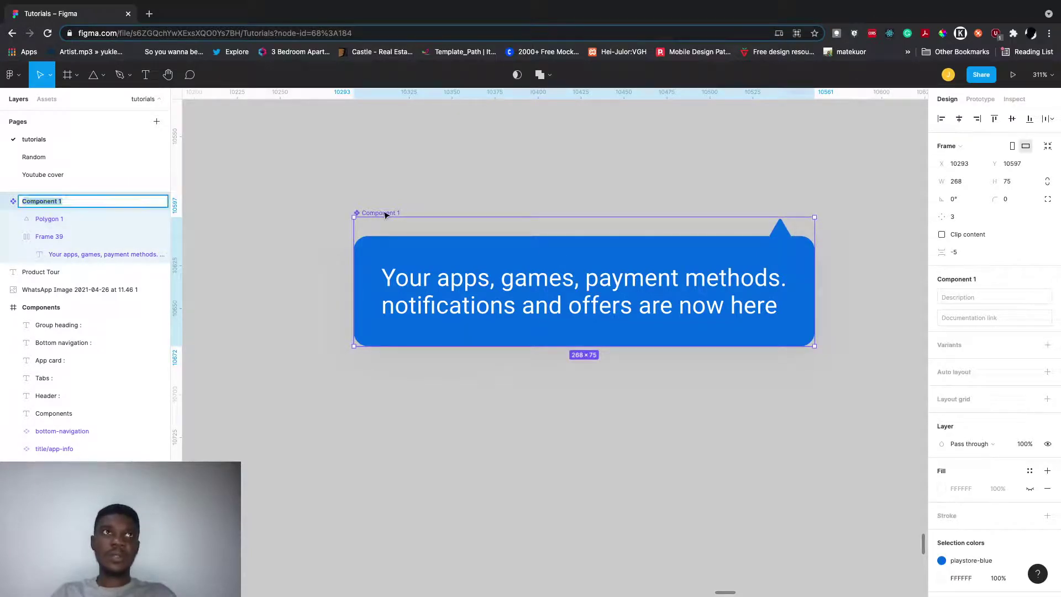
type("product-tour")
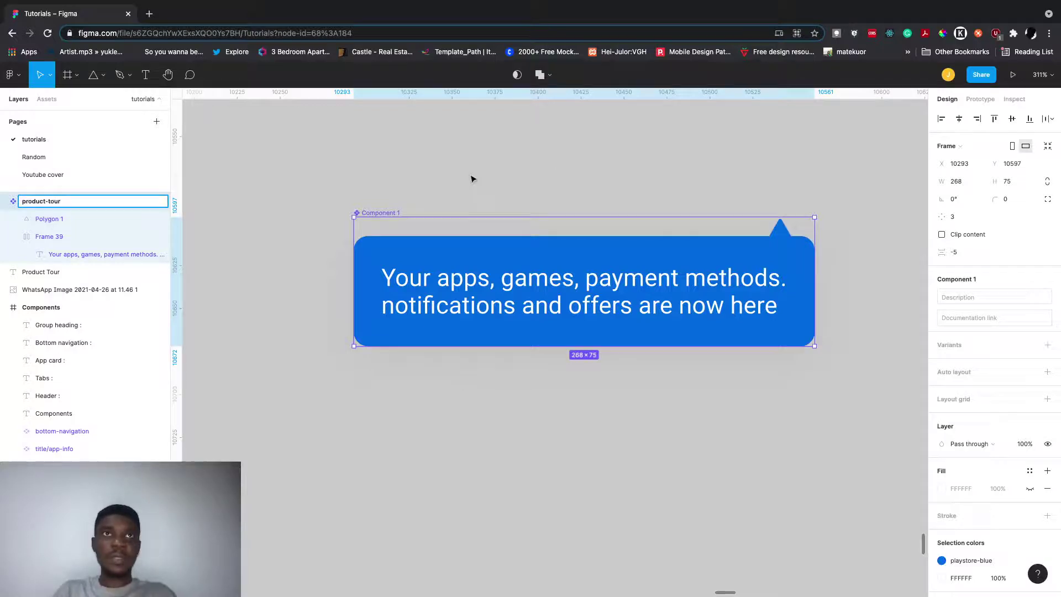
left_click(473, 179)
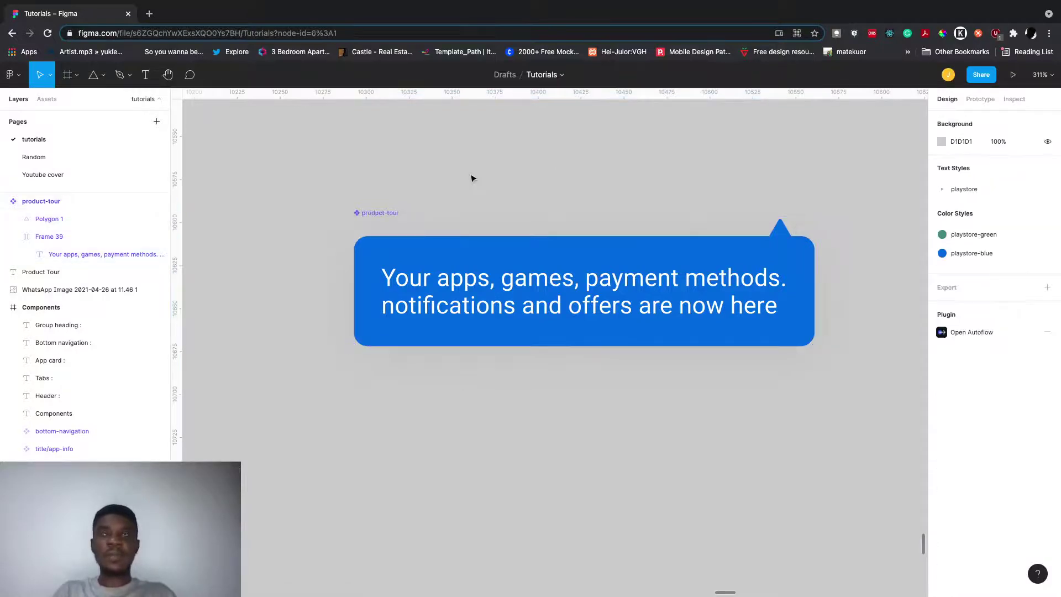
scroll(503, 227, "down", 2)
left_click(762, 233)
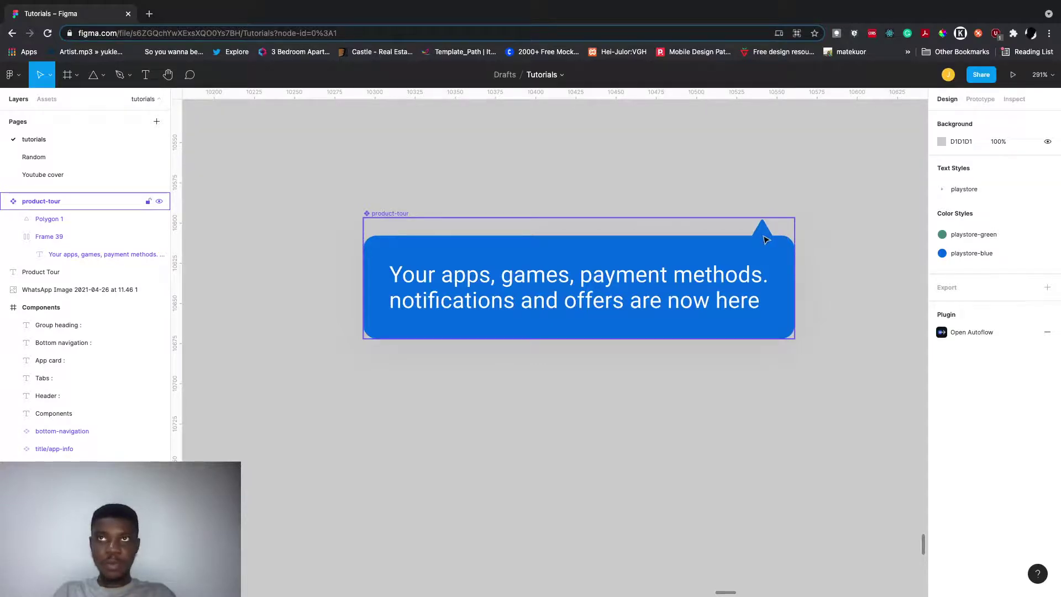
left_click(321, 208)
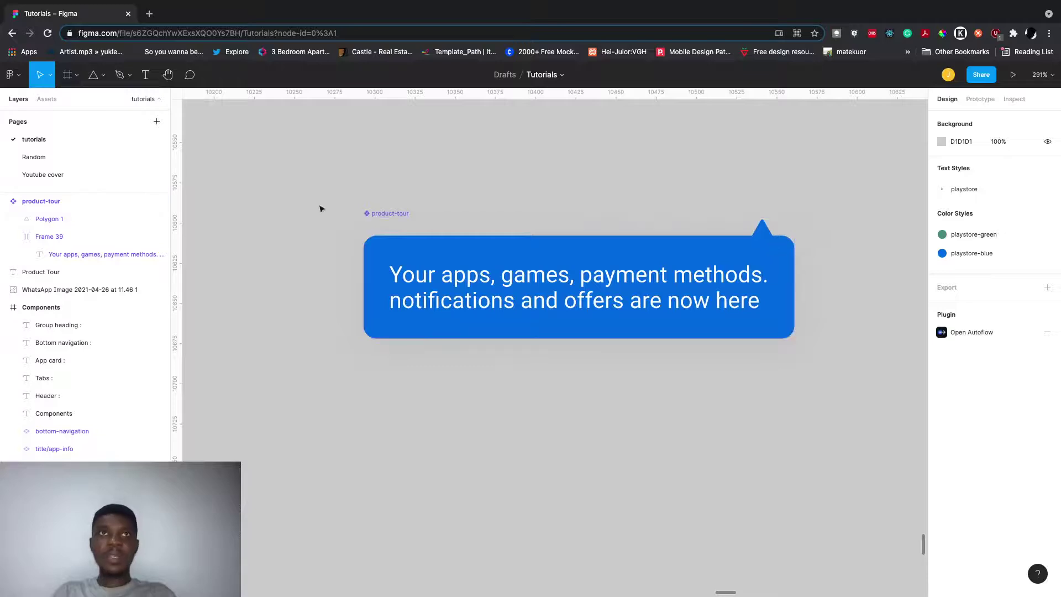
left_click(408, 216)
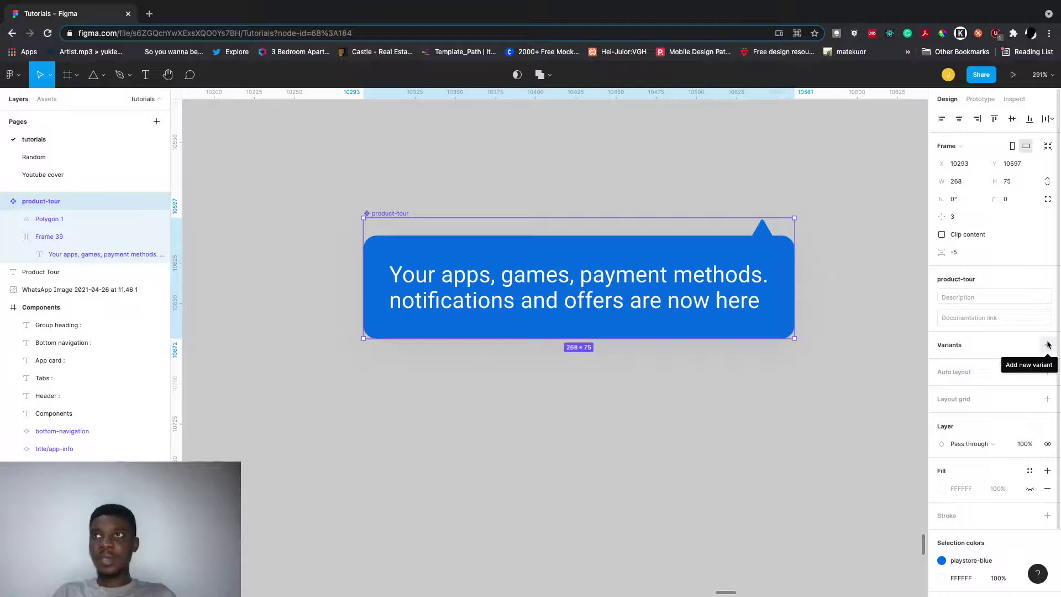
left_click(967, 299)
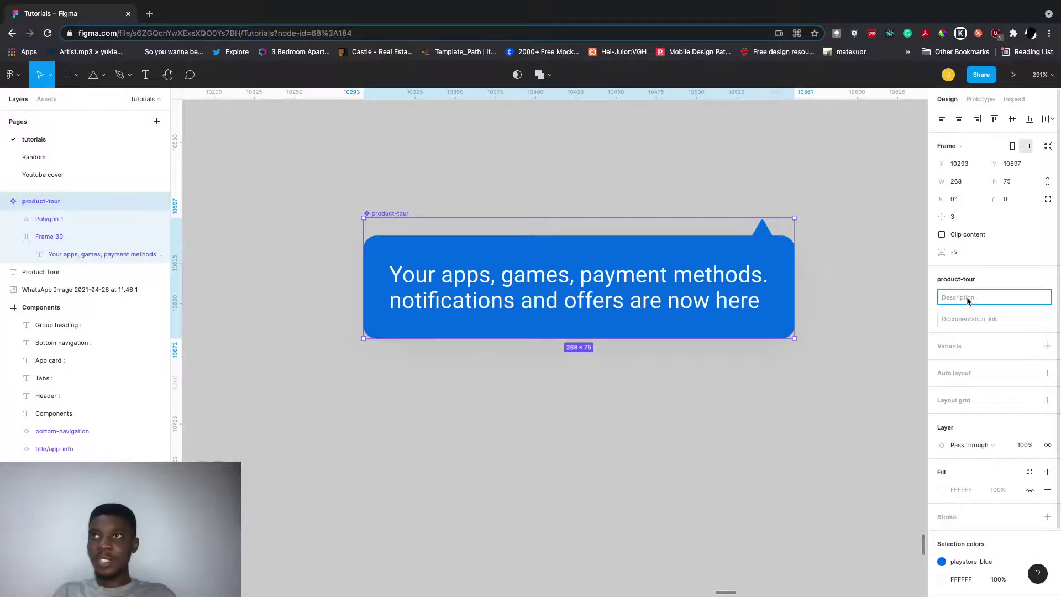
left_click(991, 324)
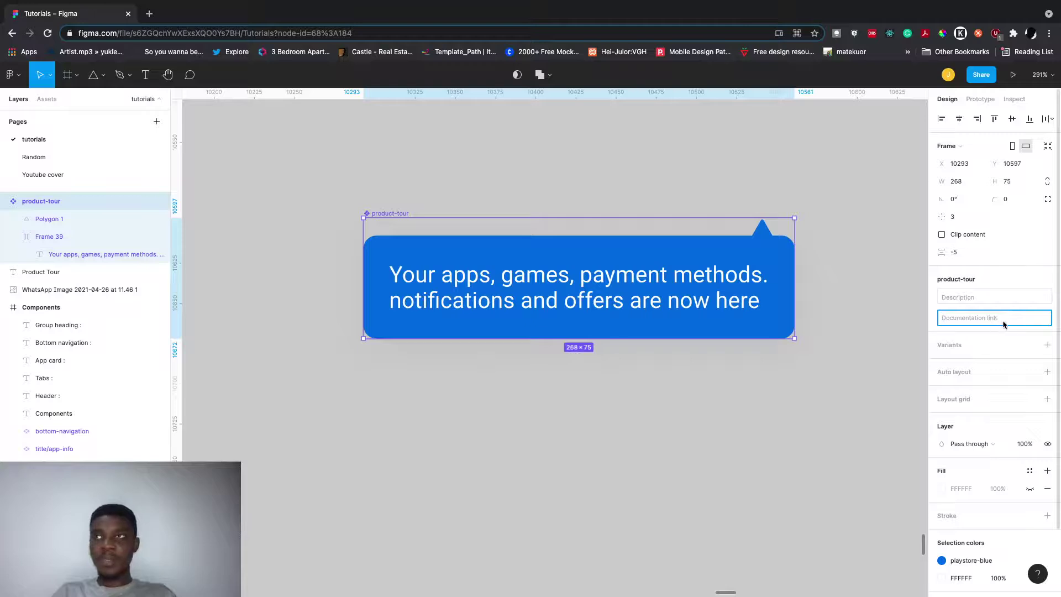
Step: Add a second variant to the product-tour component set
left_click(1048, 346)
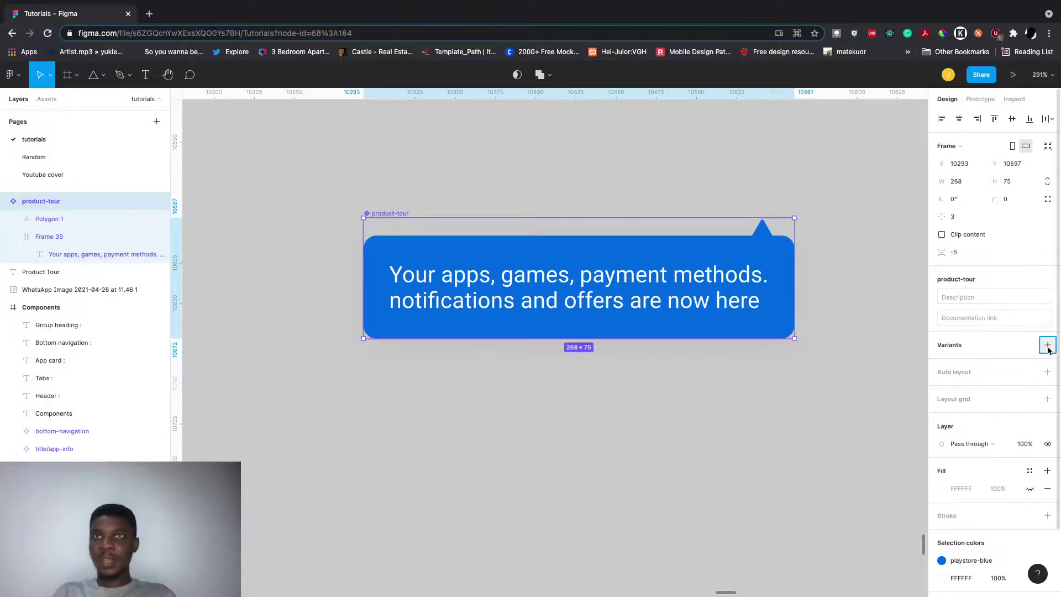
scroll(665, 354, "down", 2)
scroll(665, 353, "right", 2)
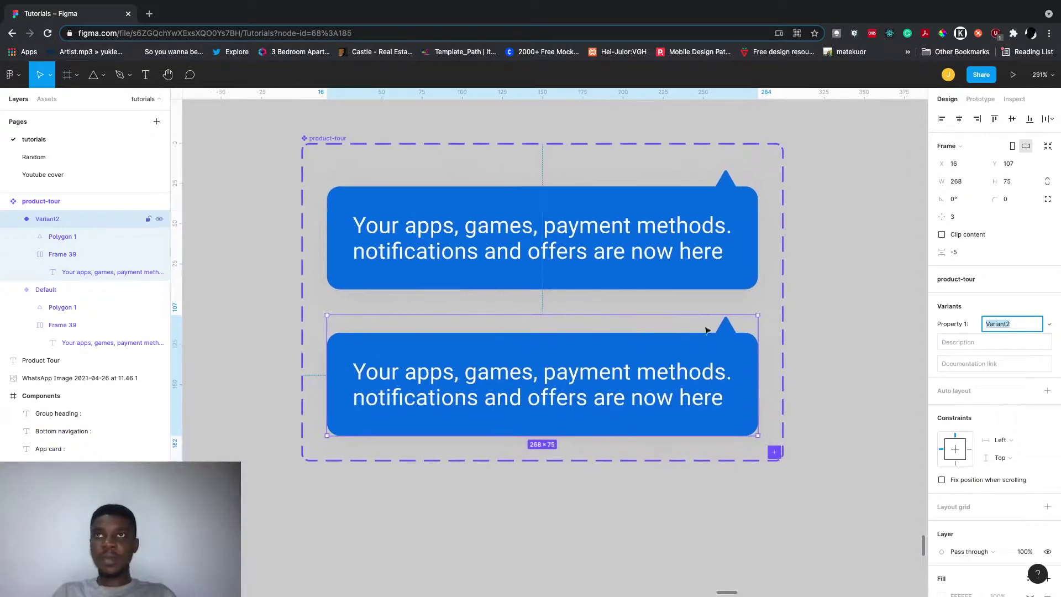
left_click(785, 304)
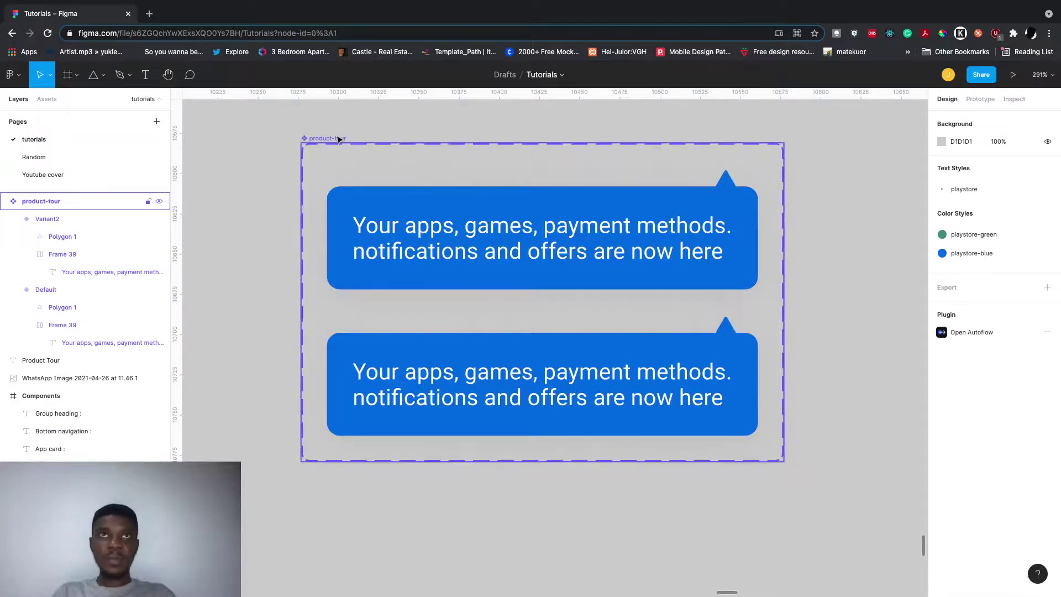
left_click(338, 139)
left_click(961, 345)
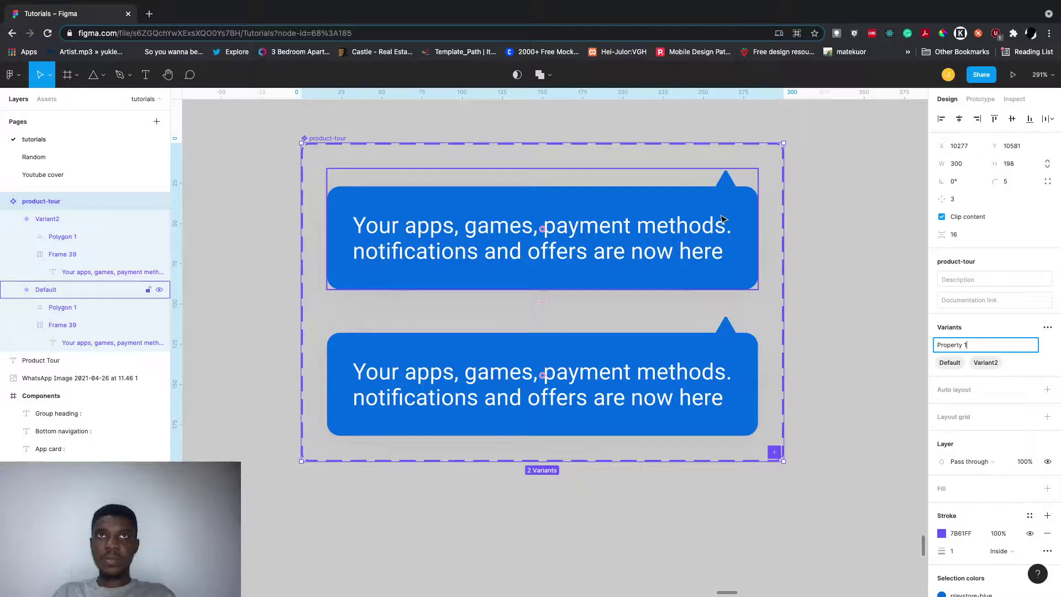
left_click(723, 219)
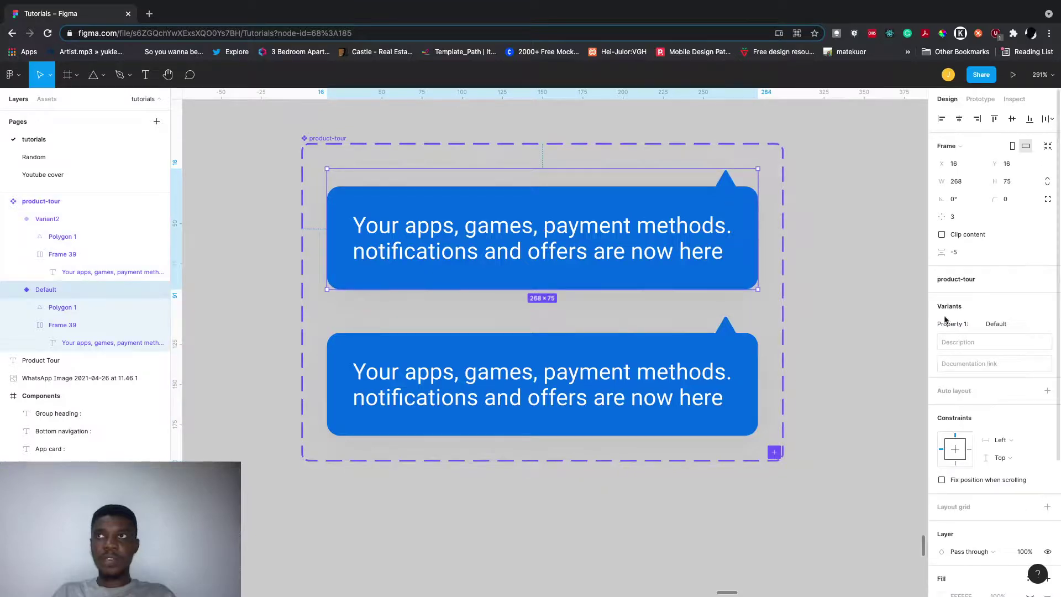
left_click(831, 245)
left_click(334, 139)
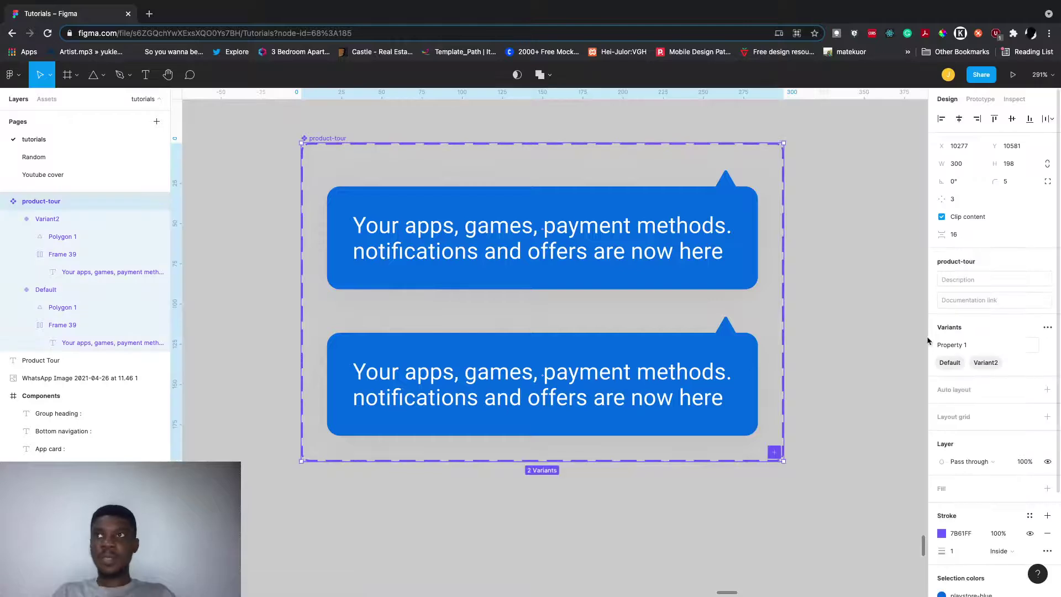
Step: Rename the variant property Property 1 to 'top'
left_click(973, 350)
key("ctrl+a")
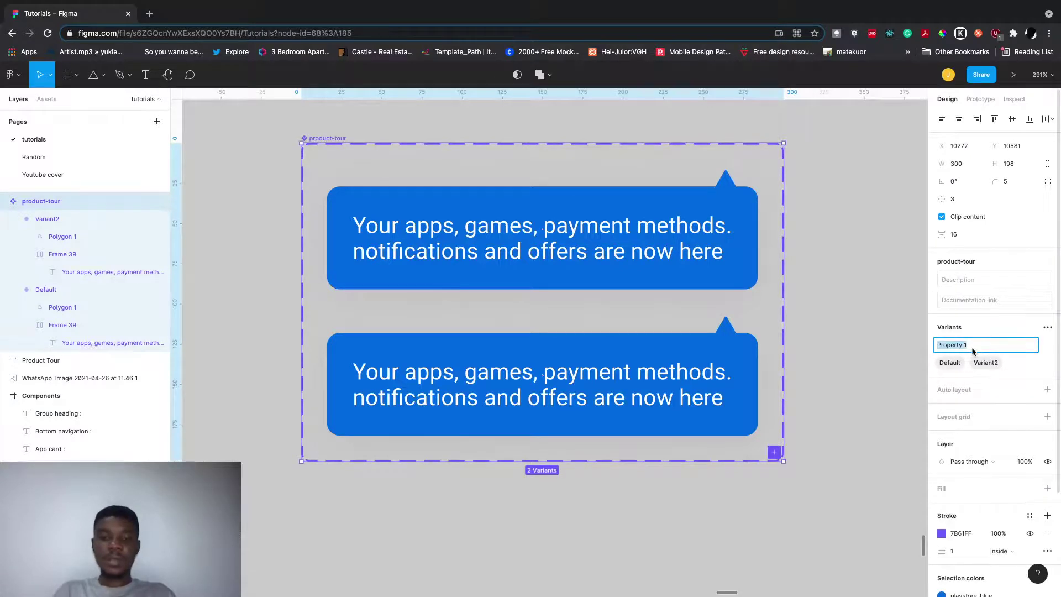
type("top")
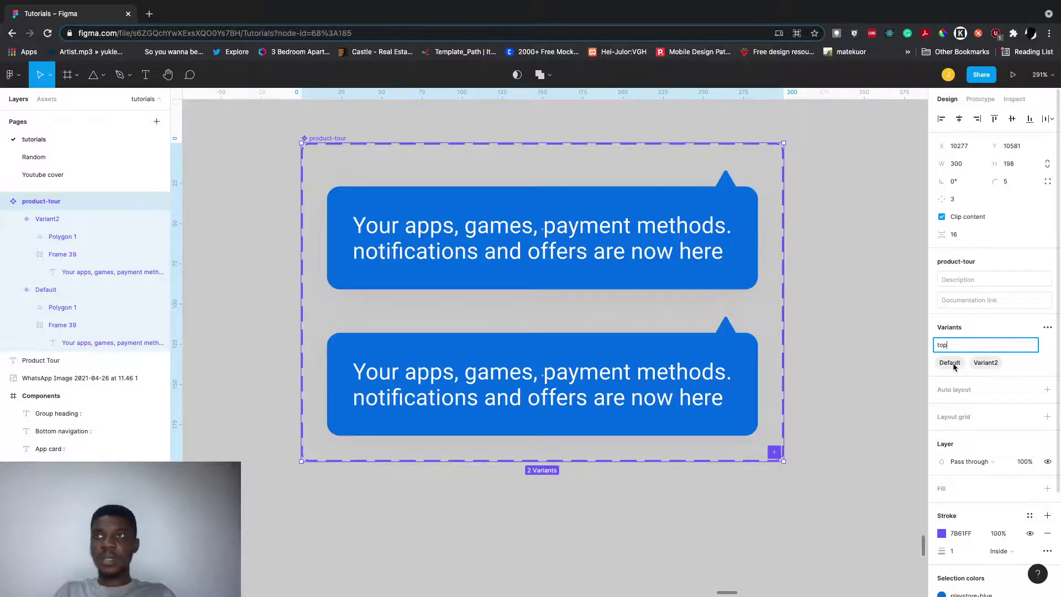
left_click(701, 228)
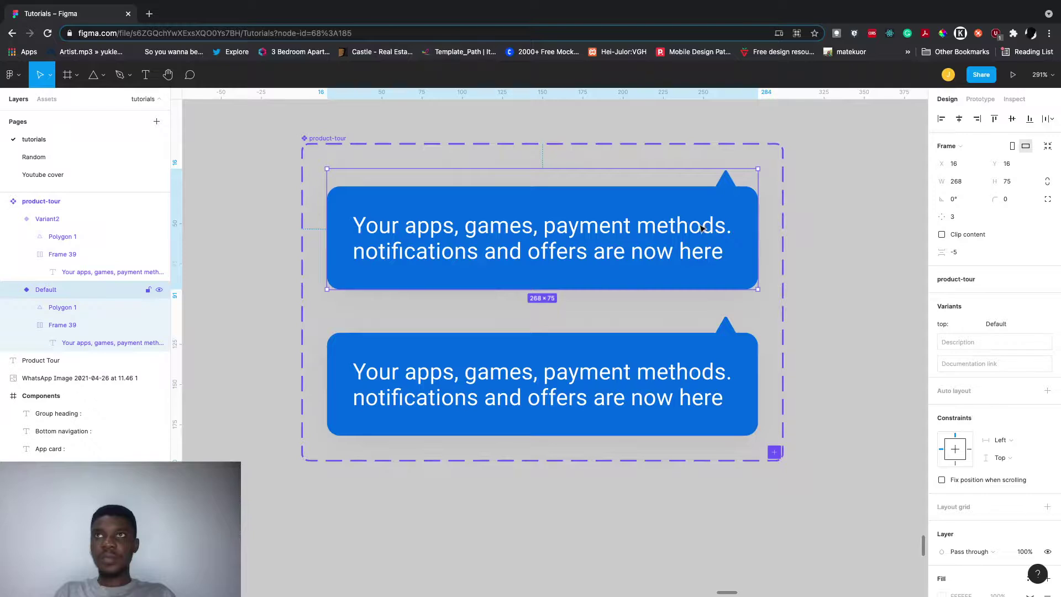
Step: Set the Default variant's top value to 'right' and Variant2's to 'left'
left_click(998, 326)
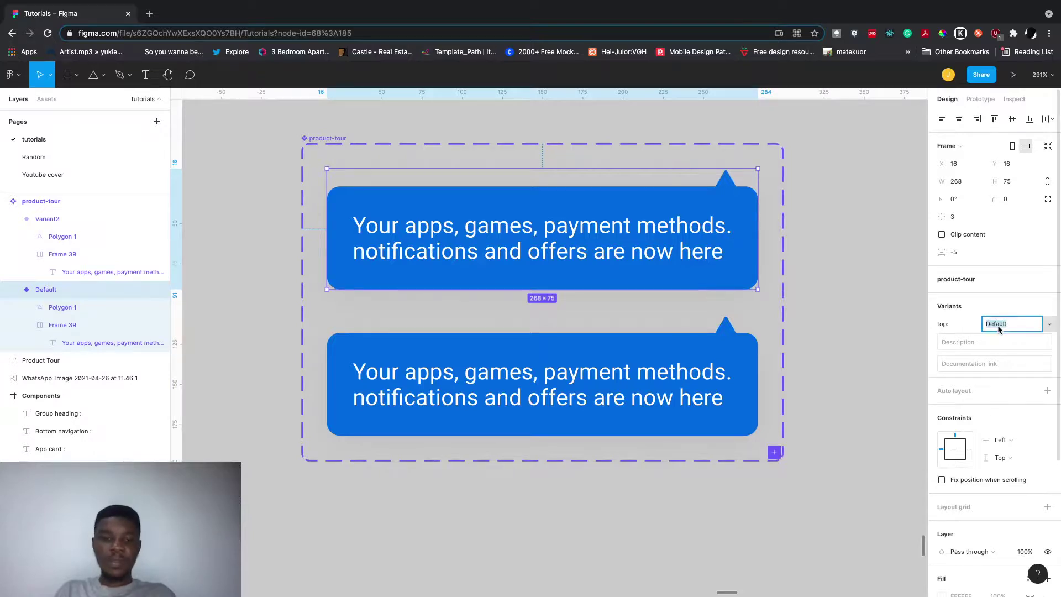
type("right")
key("Return")
left_click(751, 354)
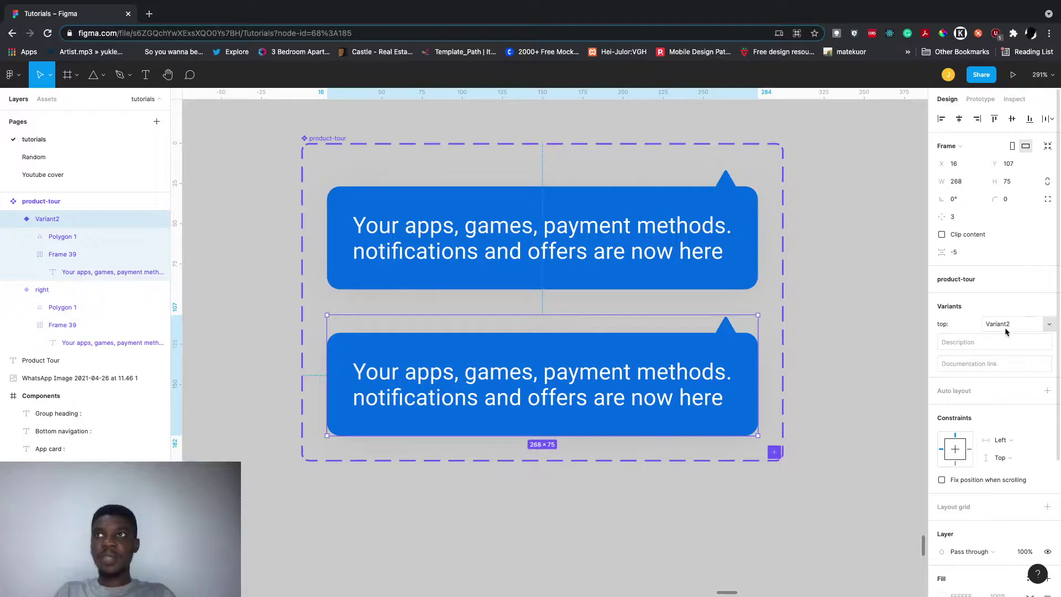
type("left")
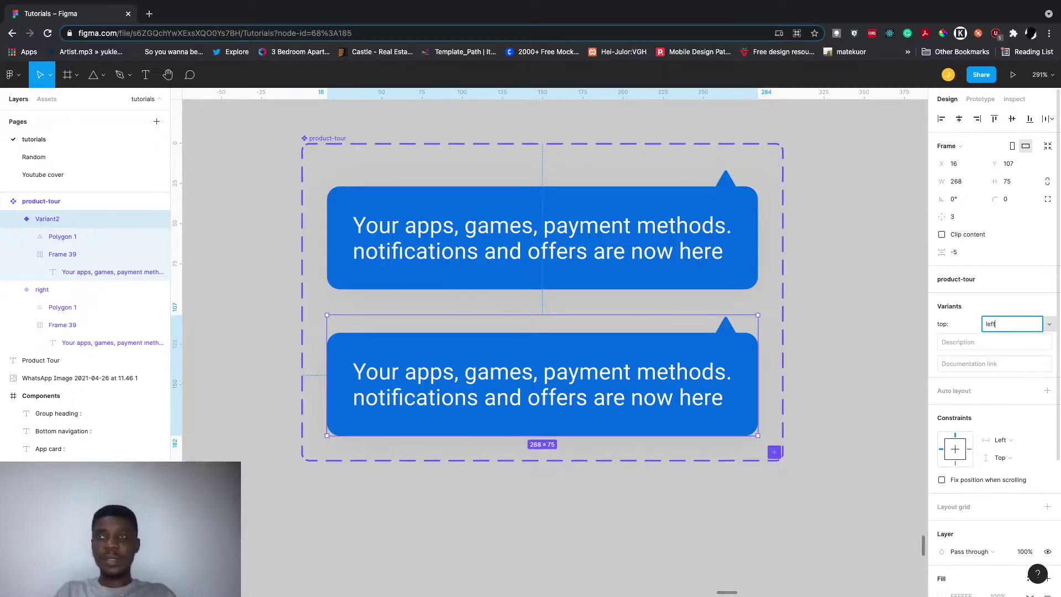
left_click(838, 366)
left_click(719, 330)
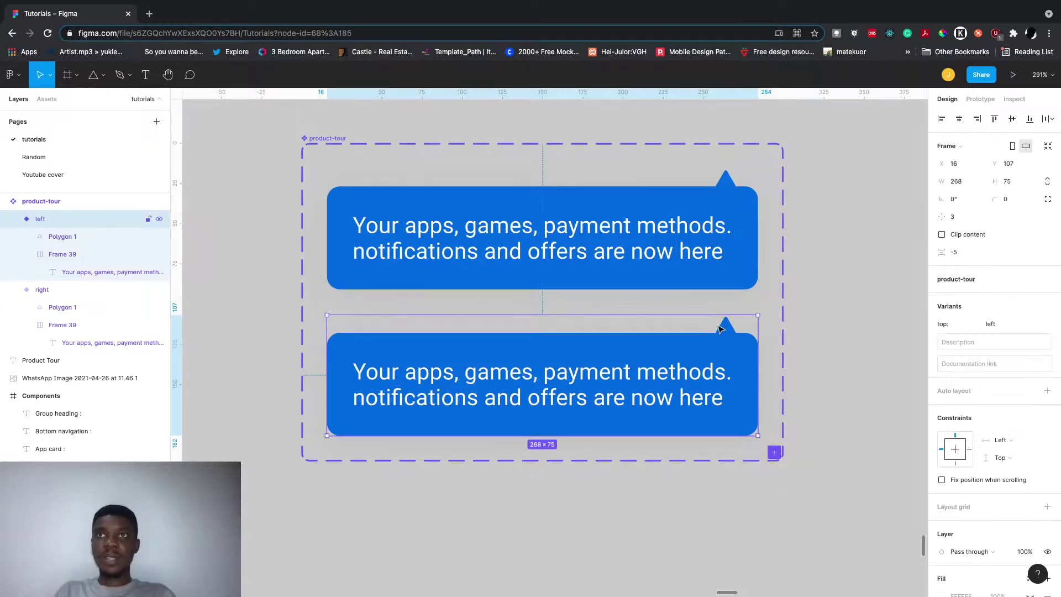
Step: Drag the left variant's arrow to the bubble's top-left and nudge it to X 12
double_click(725, 331)
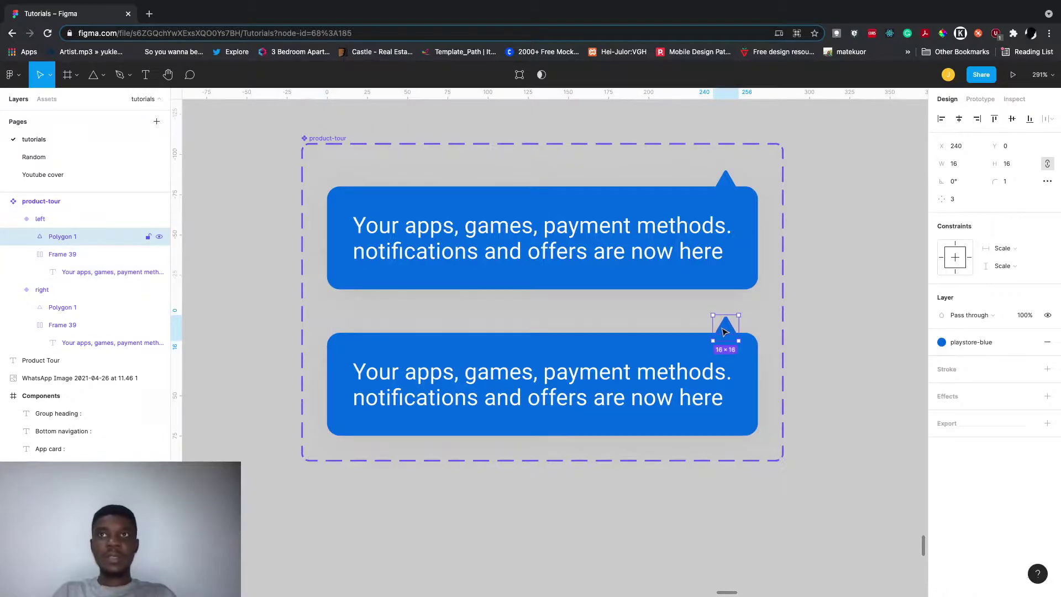
left_click_drag(725, 331, 357, 331)
key("alt")
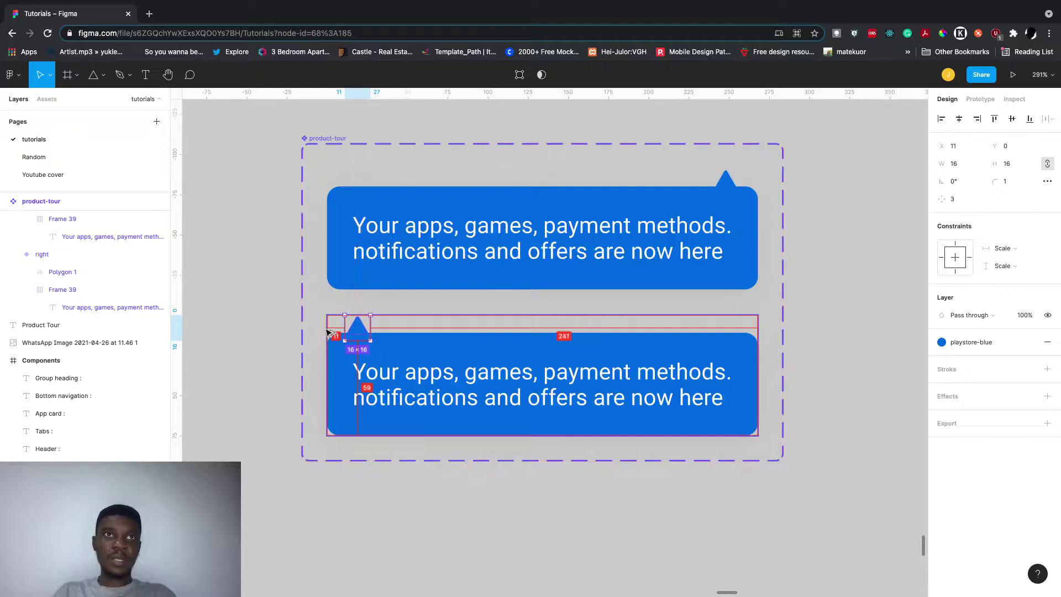
key("Right")
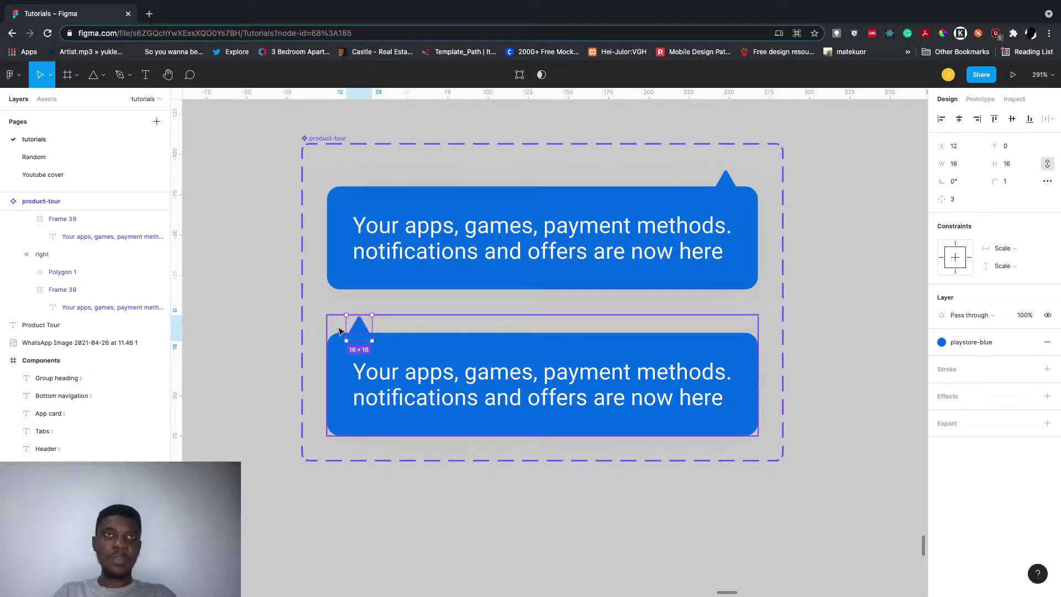
key("alt")
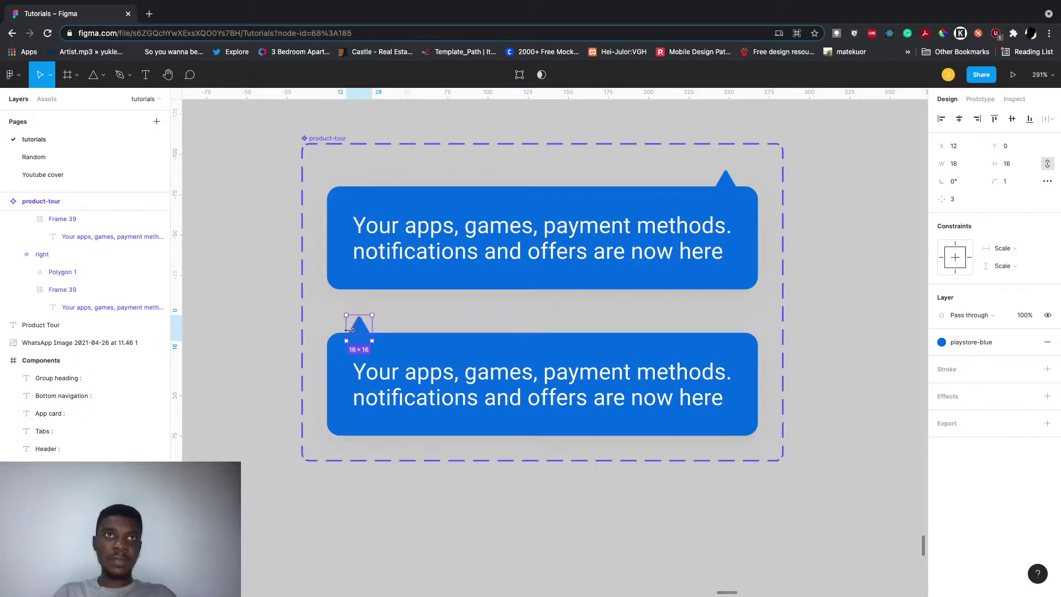
scroll(338, 346, "up", 5)
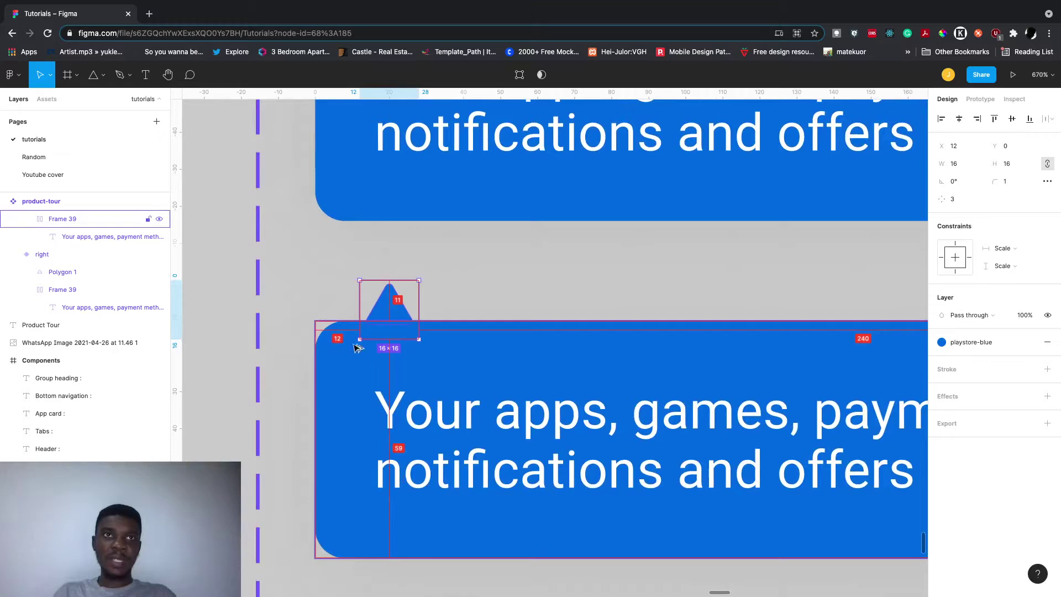
scroll(354, 333, "down", 5)
scroll(341, 335, "left", 2)
left_click(424, 322)
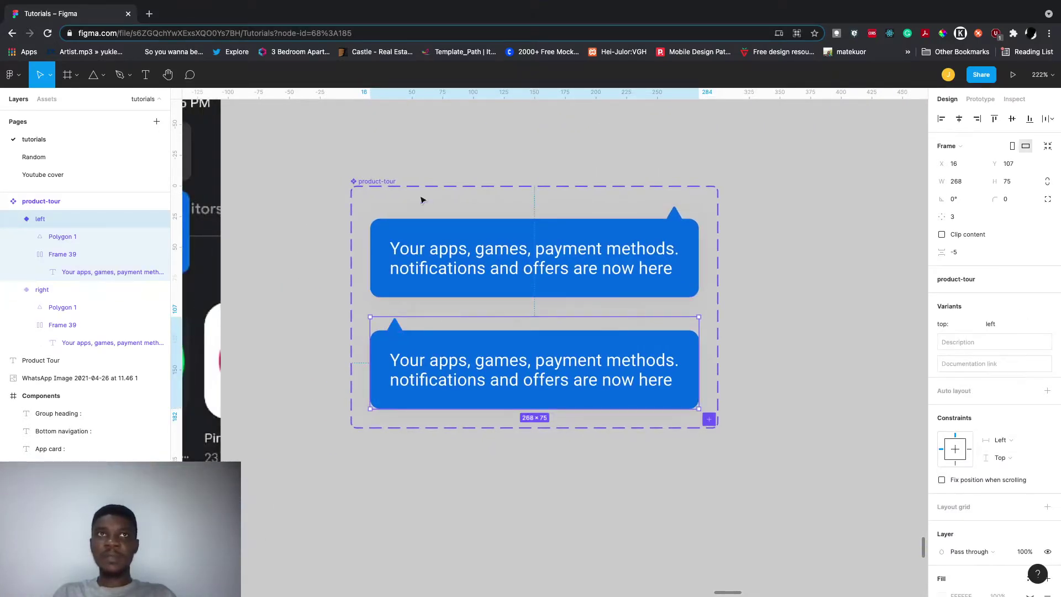
Step: Enlarge the product-tour component set and add a third tooltip variant, top3, below the right and left bubbles
left_click(380, 185)
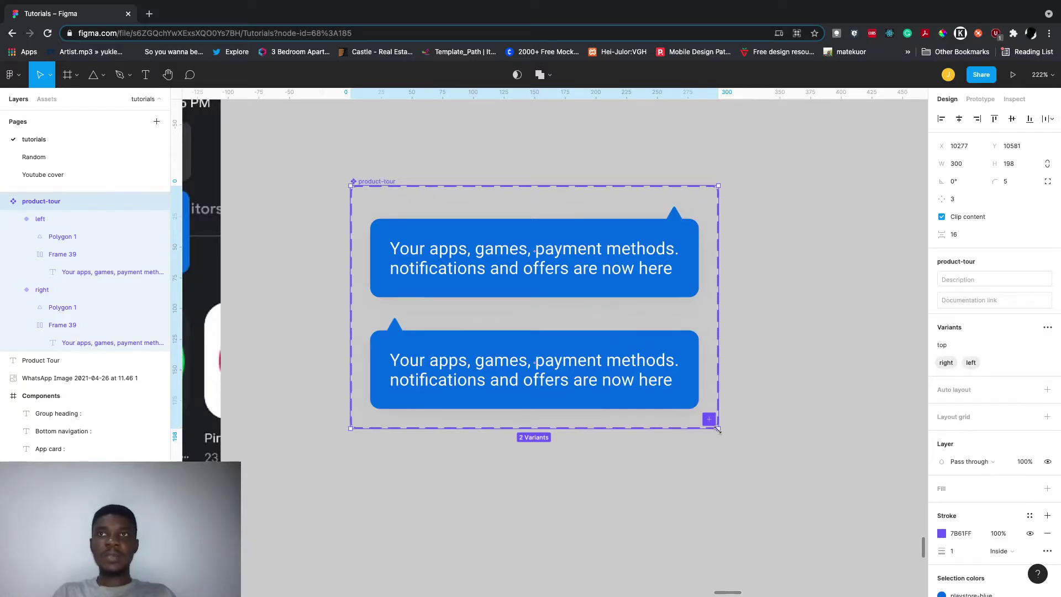
left_click_drag(717, 429, 884, 491)
scroll(884, 490, "down", 5)
scroll(862, 442, "down", 2)
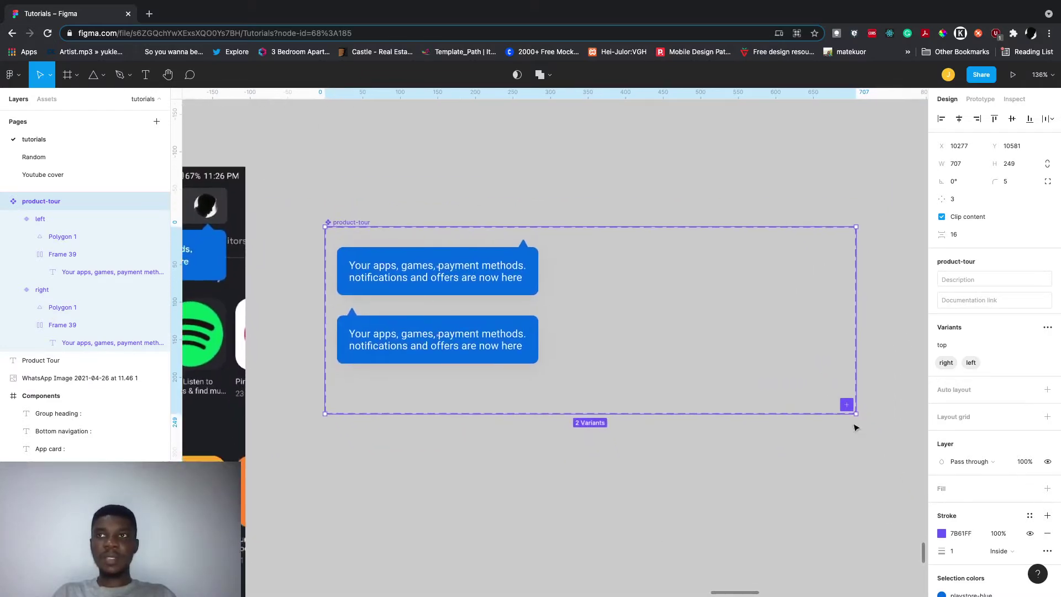
left_click_drag(856, 413, 882, 444)
left_click(517, 285)
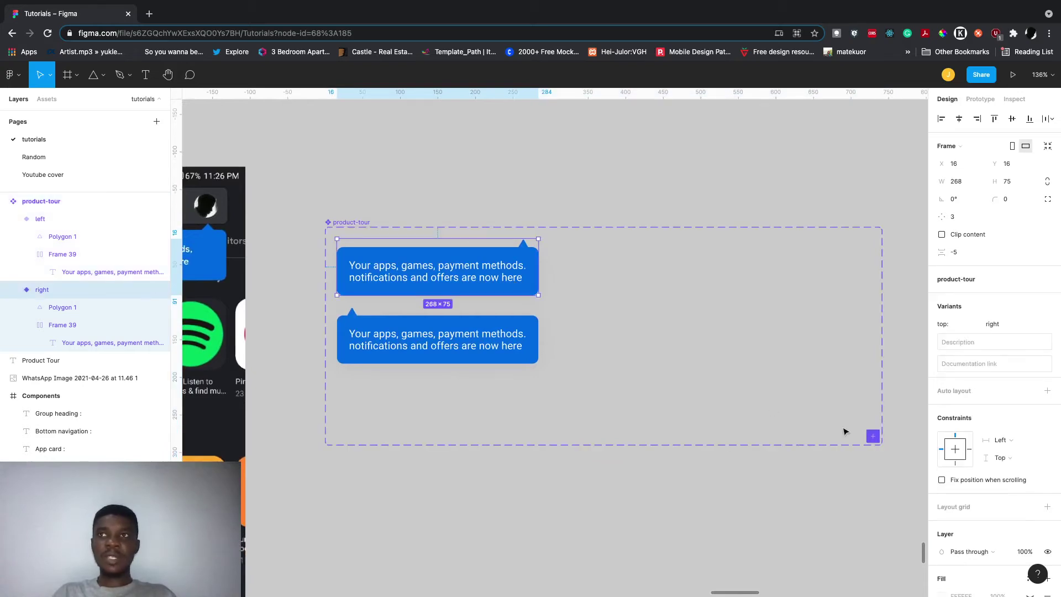
left_click(873, 437)
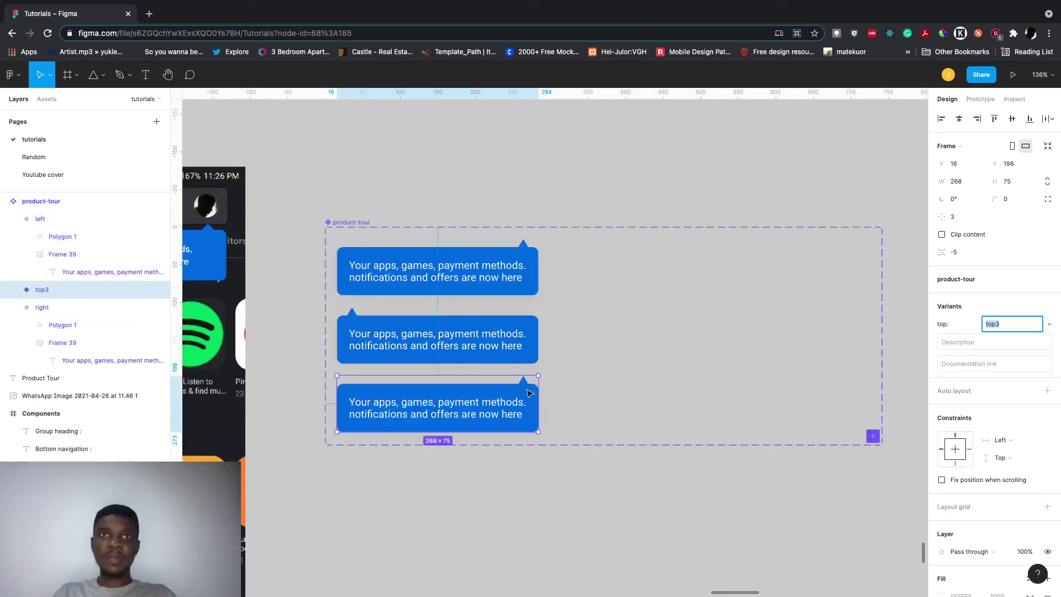